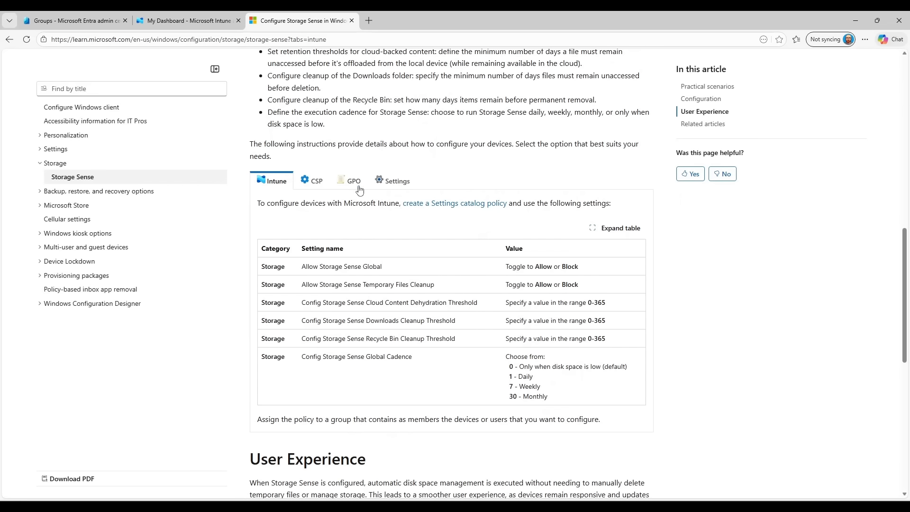
# Compare the GPO, Settings and CSP guidance tabs, then go back to the Intune settings table
pyautogui.click(359, 187)
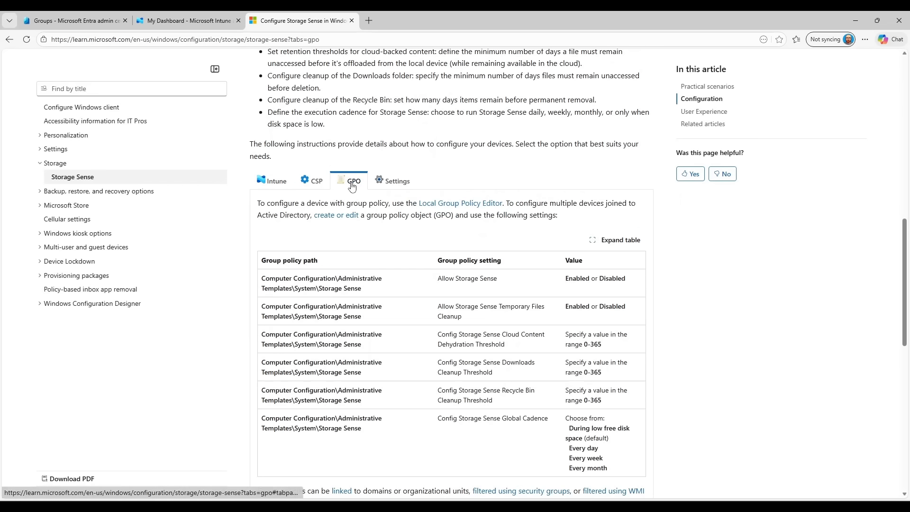
pyautogui.click(389, 185)
pyautogui.click(313, 183)
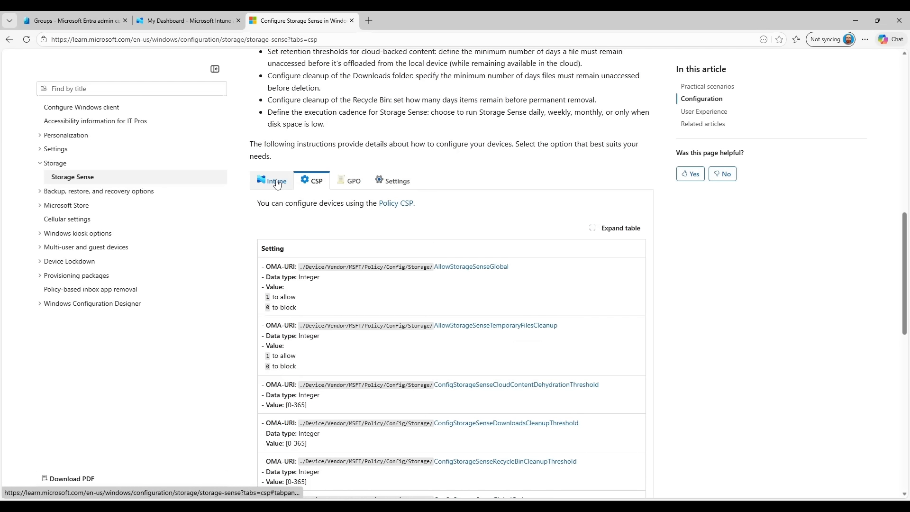
pyautogui.click(277, 182)
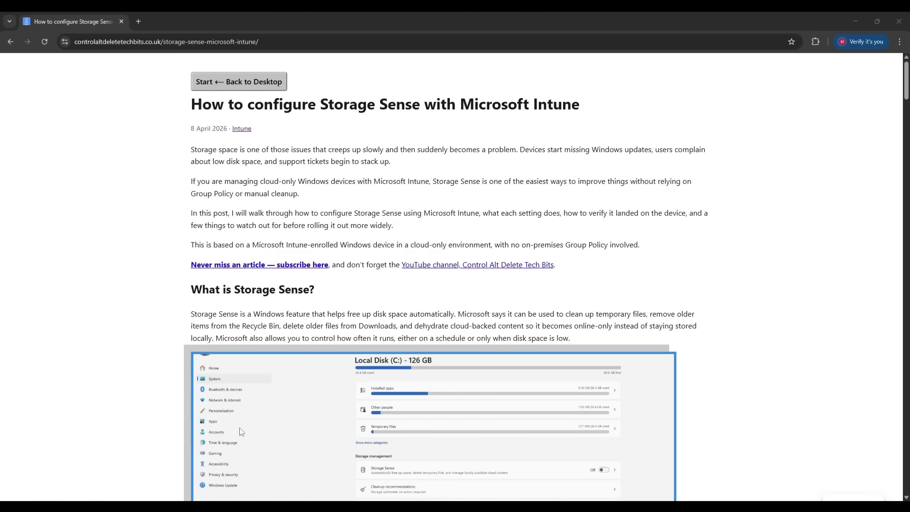
pyautogui.scroll(-1, 119, 332)
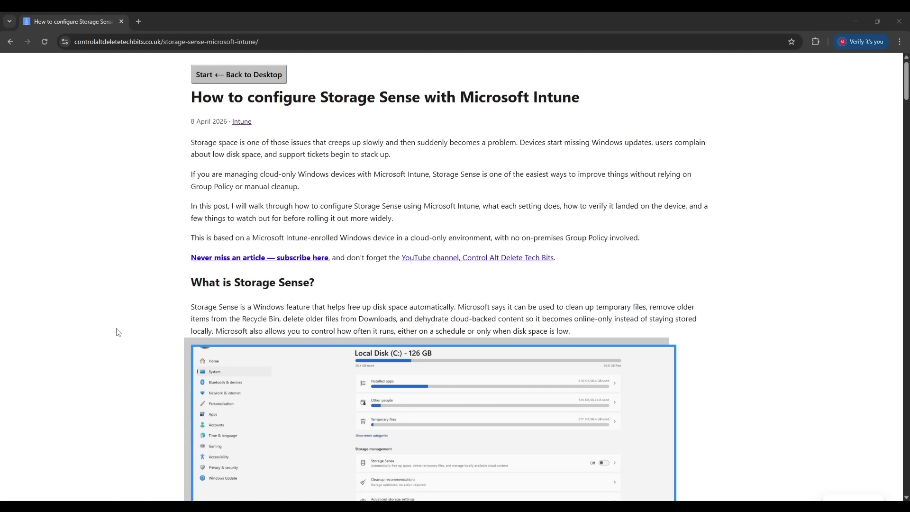
pyautogui.scroll(-20, 118, 332)
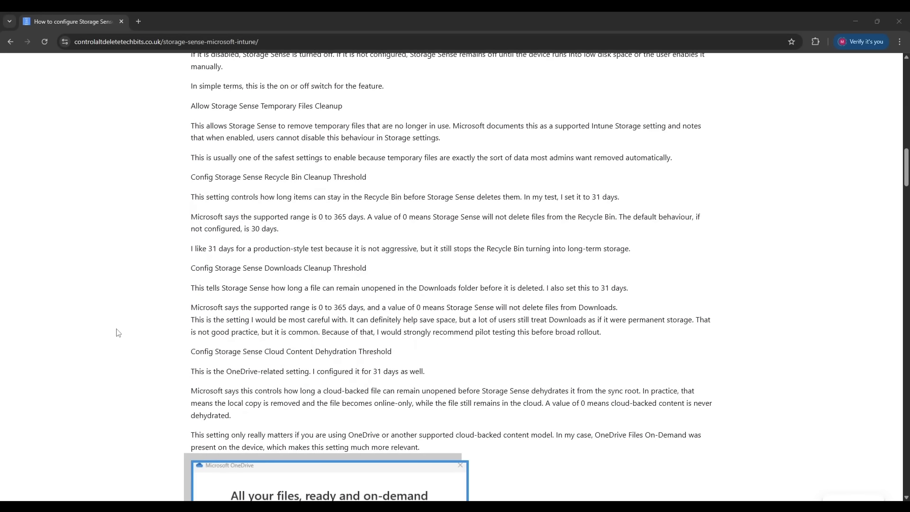
pyautogui.scroll(-20, 118, 333)
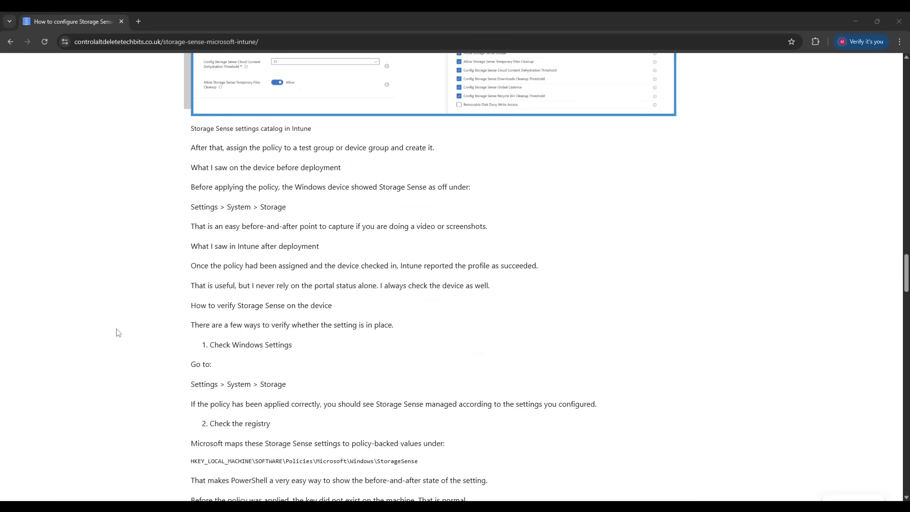
pyautogui.scroll(-20, 118, 332)
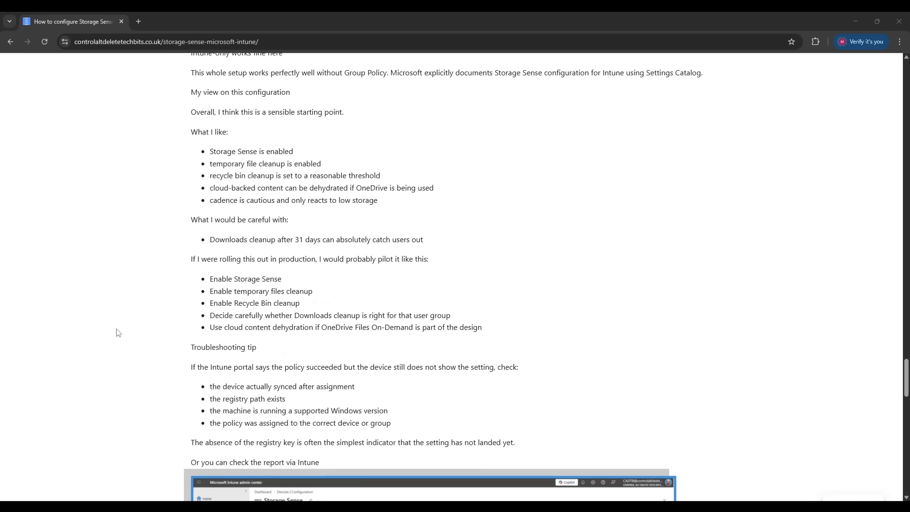
pyautogui.scroll(-12, 118, 333)
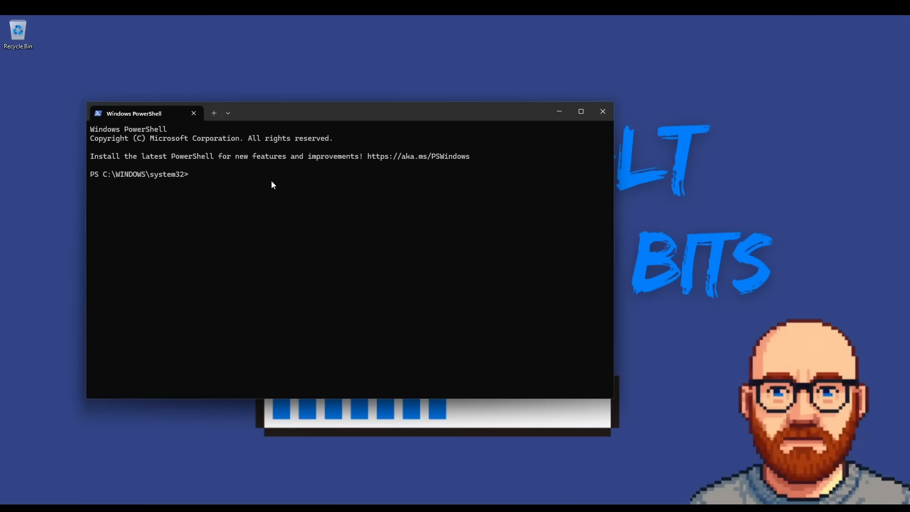
# Run the pasted Test-Path/Get-ItemProperty StorageSense check and highlight its 'Not configured' output
pyautogui.write("if (Test-Path 'HKLM:\\SOFTWARE\\Policies\\Microsoft\\Windows\\StorageSense') { (Get-ItemProperty 'HKLM:\\SOFTWARE\\Policies\\Microsoft\\Windows\\StorageSense').AllowStorageSenseGlobal } else { 'Not configured' }")
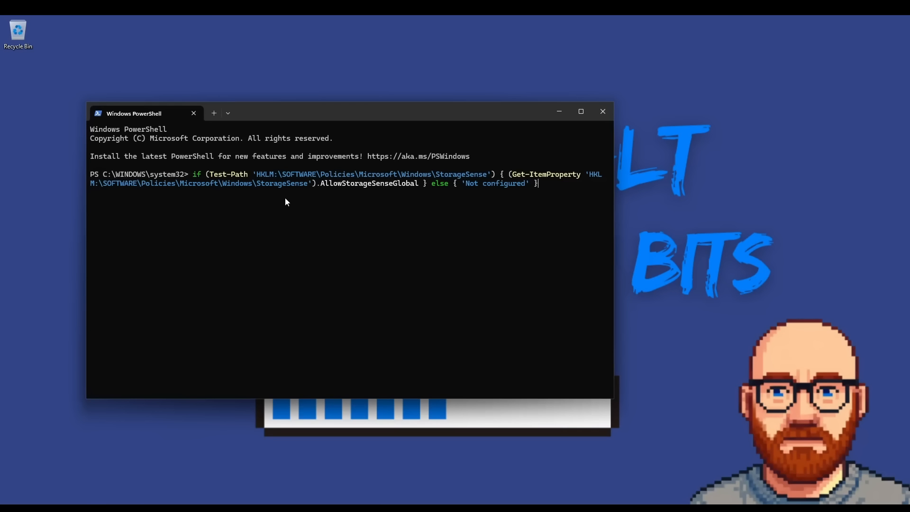
pyautogui.press('Return')
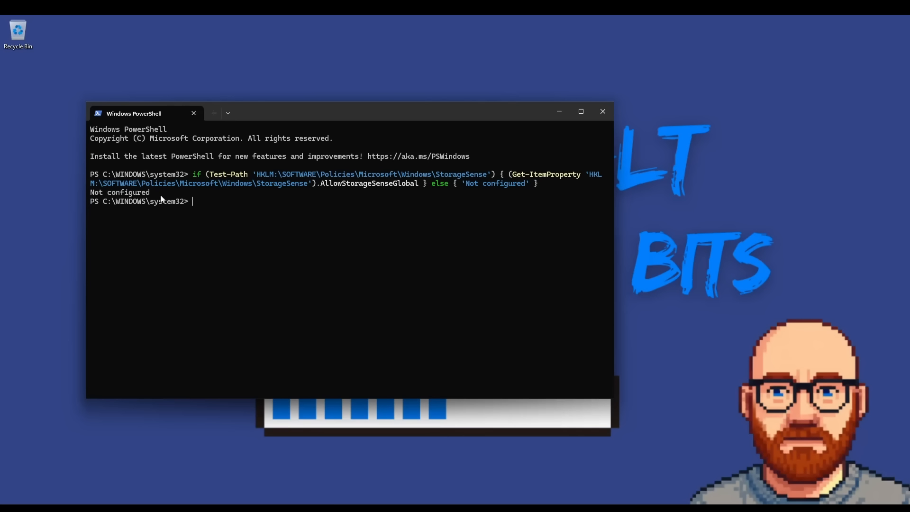
pyautogui.moveTo(161, 198); pyautogui.dragTo(92, 196)
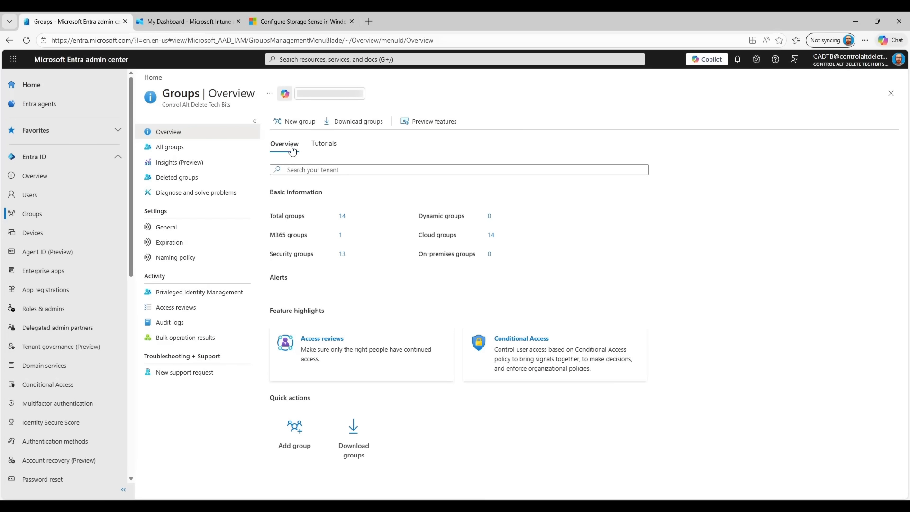
# Draft a new group named and described 'Storage Sense', then bring up member selection
pyautogui.click(293, 122)
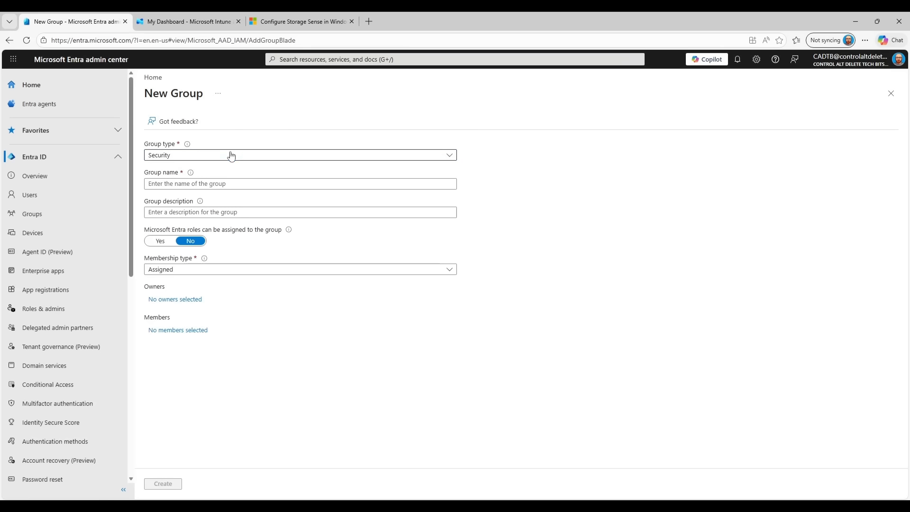
pyautogui.click(211, 184)
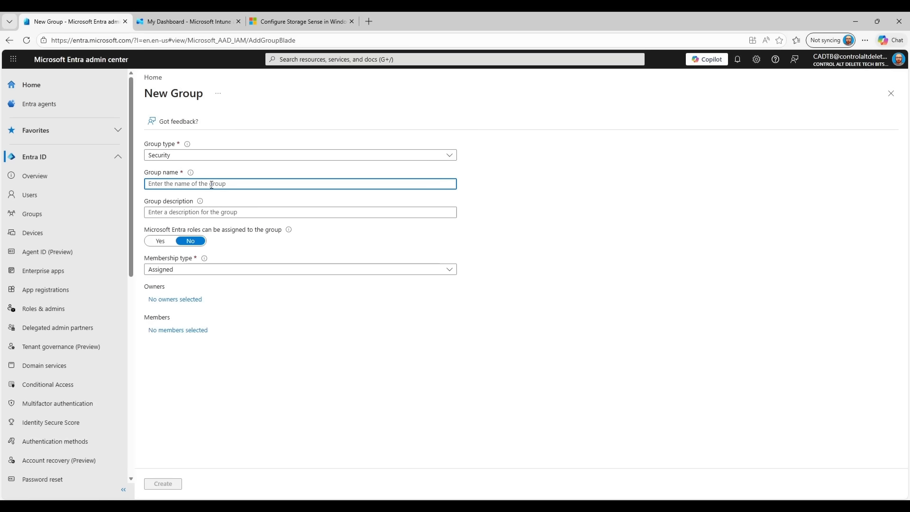
pyautogui.write('Storage Sense')
pyautogui.click(253, 209)
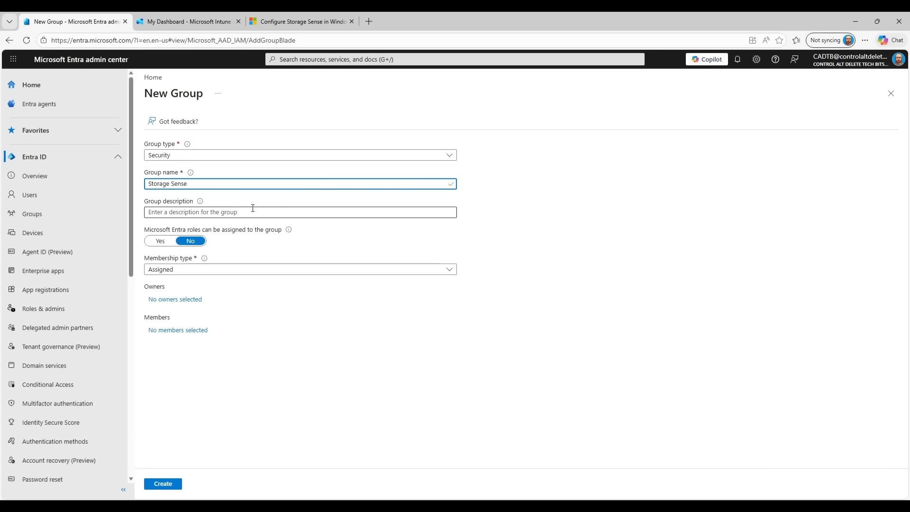
pyautogui.write('Storage Sense')
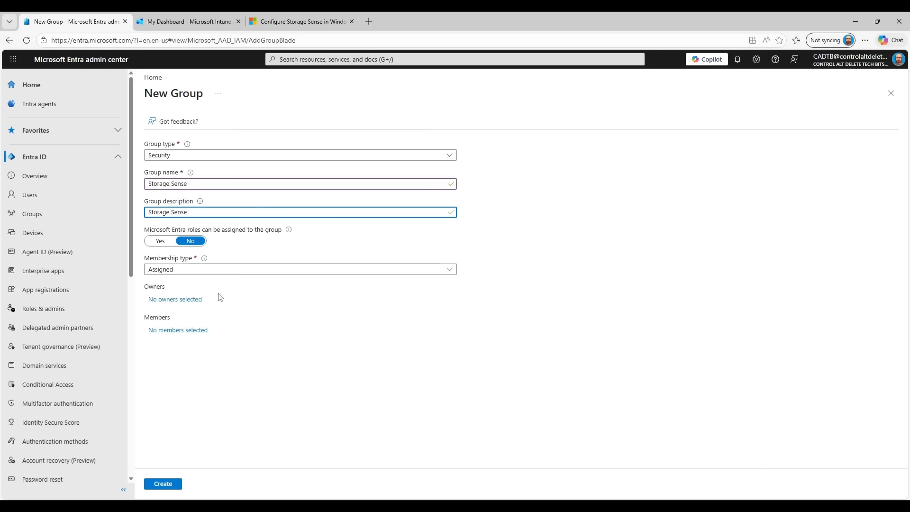
pyautogui.click(199, 334)
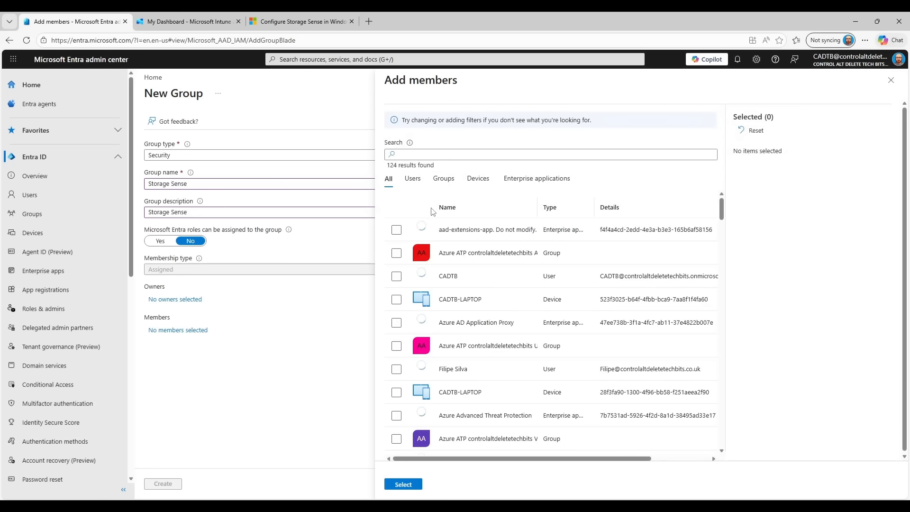
# Search 'CAD', add device CADTB03 as a member, and create the Storage Sense group
pyautogui.click(427, 156)
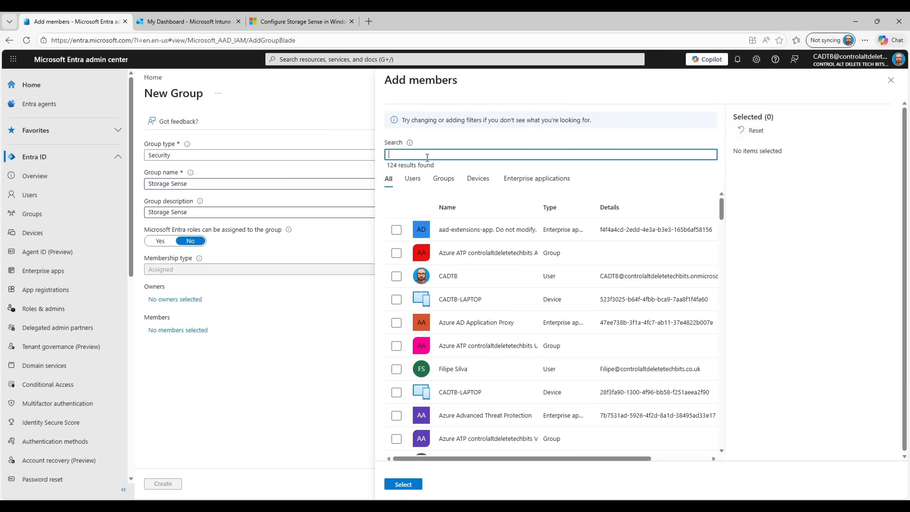
pyautogui.write('CADT')
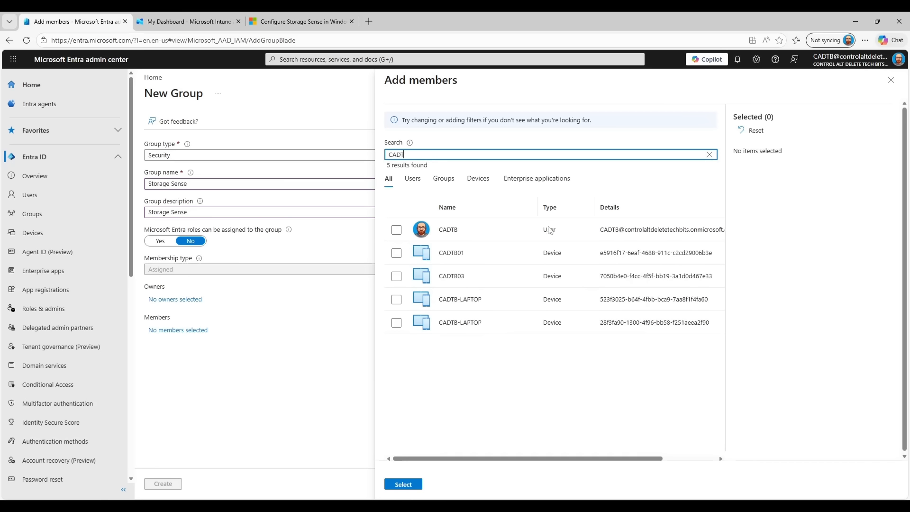
pyautogui.click(397, 279)
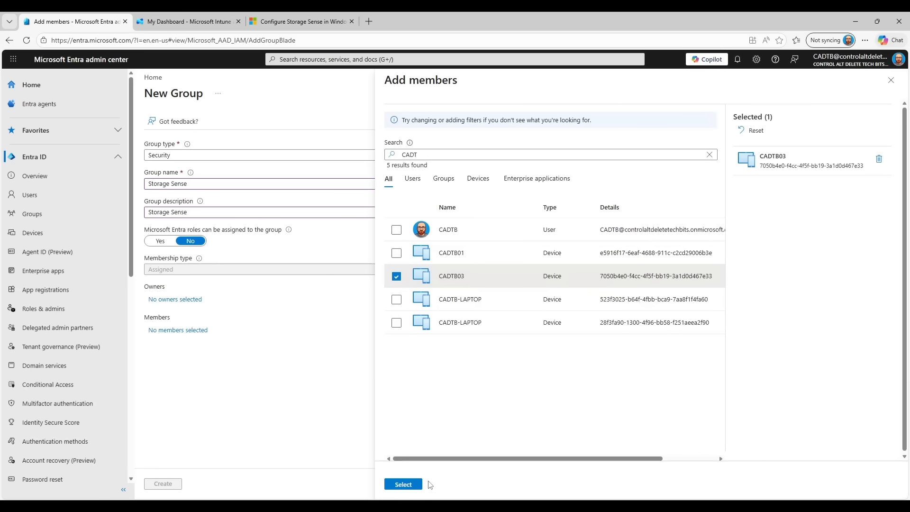
pyautogui.click(404, 485)
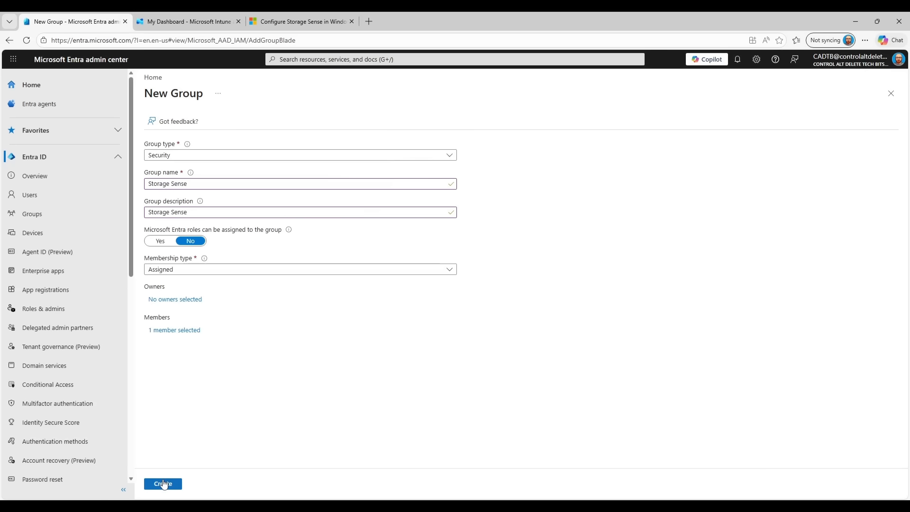
pyautogui.click(164, 484)
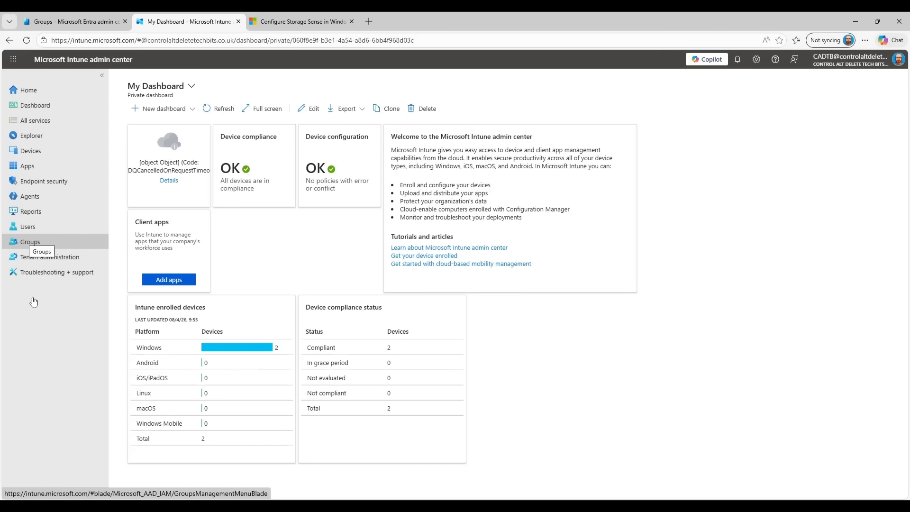
# Go to Devices > Configuration and start a new configuration profile
pyautogui.click(34, 154)
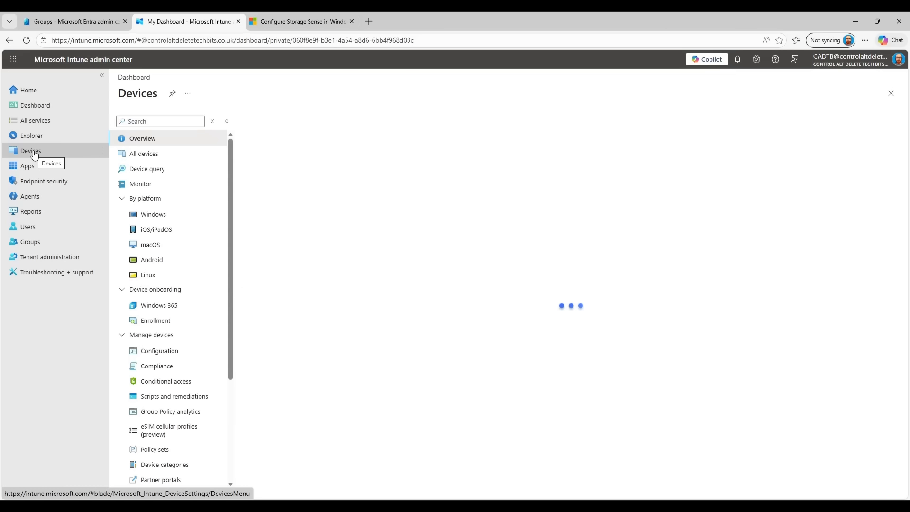
pyautogui.click(167, 357)
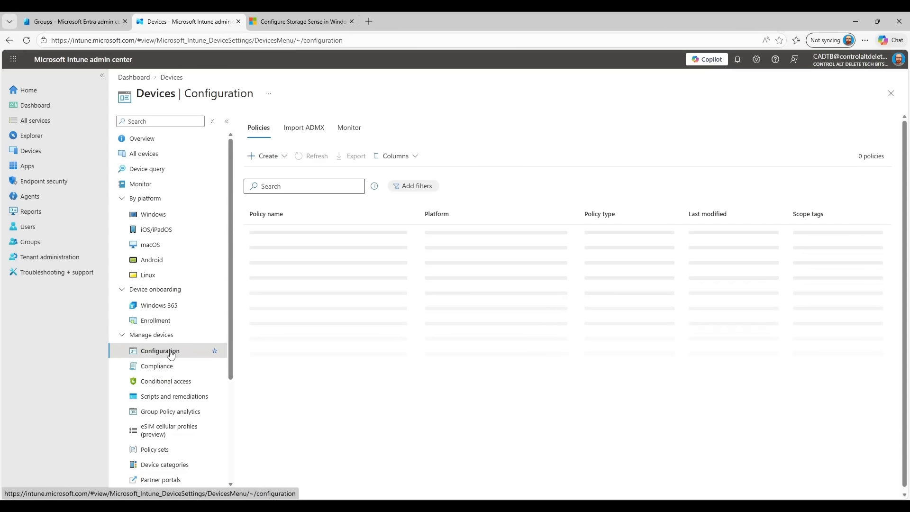
pyautogui.click(266, 163)
pyautogui.click(277, 175)
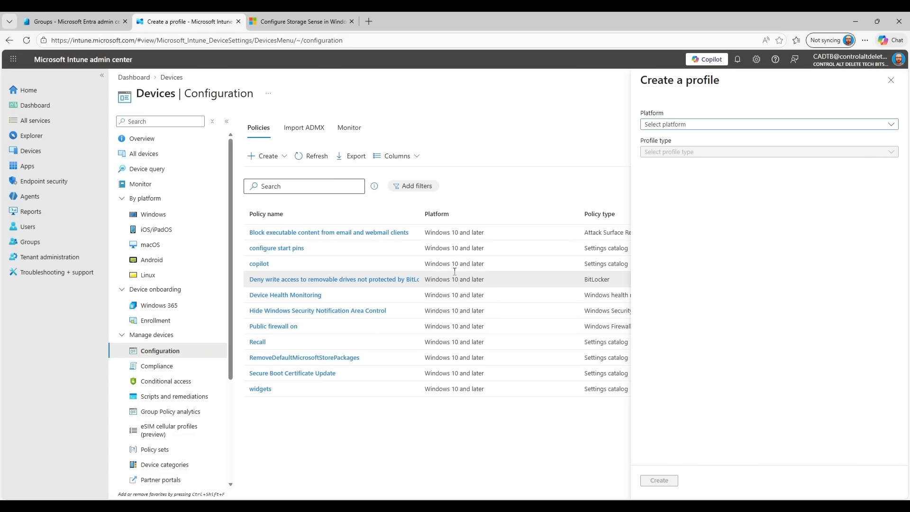
# Choose Windows 10 and later as platform and Settings catalog as profile type
pyautogui.click(724, 124)
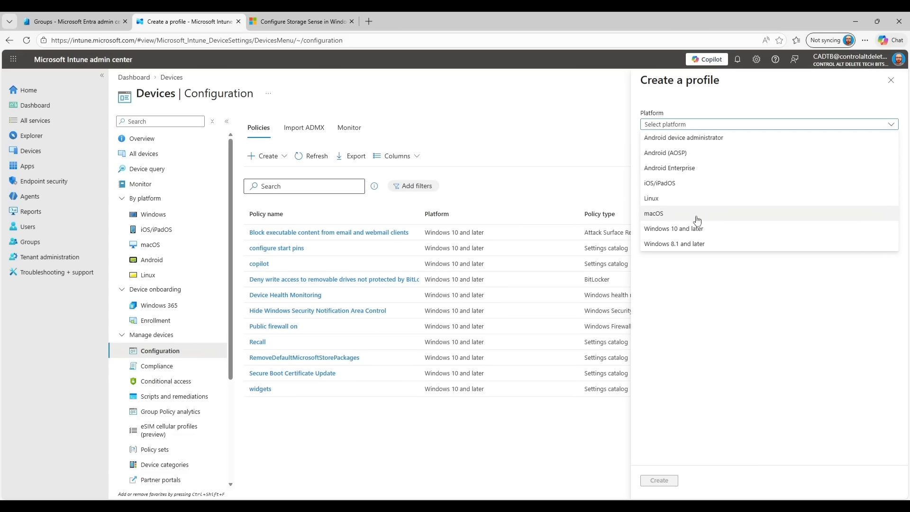
pyautogui.click(697, 233)
pyautogui.click(713, 152)
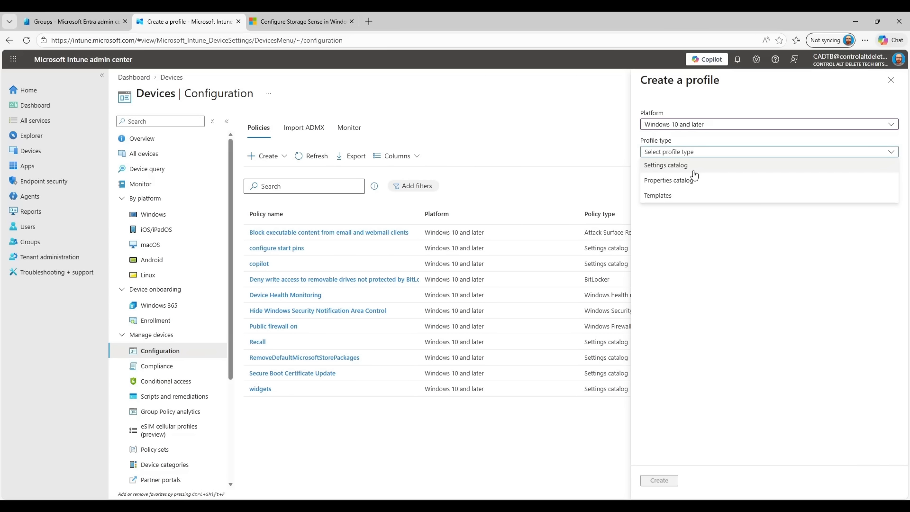
pyautogui.click(691, 167)
# Create the profile with name and description 'Storage Sense', then continue to Configuration settings
pyautogui.click(659, 481)
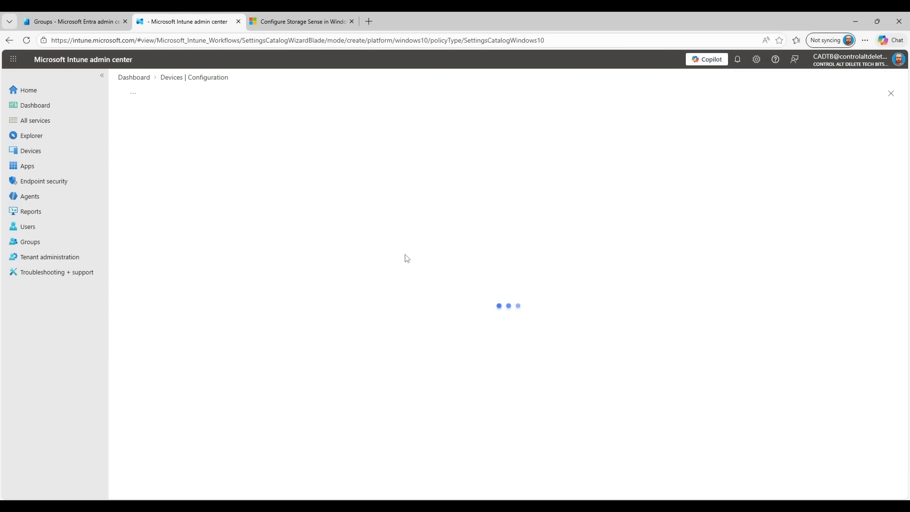
pyautogui.click(272, 148)
pyautogui.write('Storage Sense')
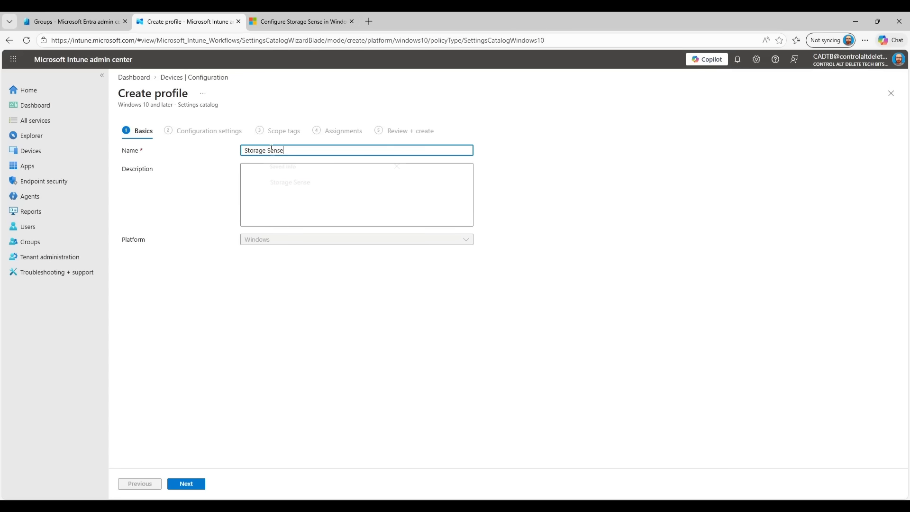
pyautogui.click(278, 180)
pyautogui.write('Storage Sense')
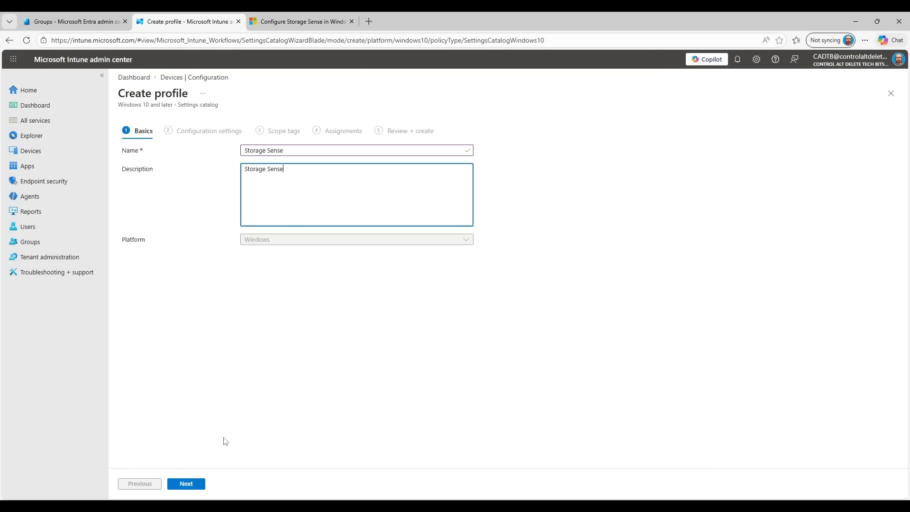
pyautogui.click(197, 487)
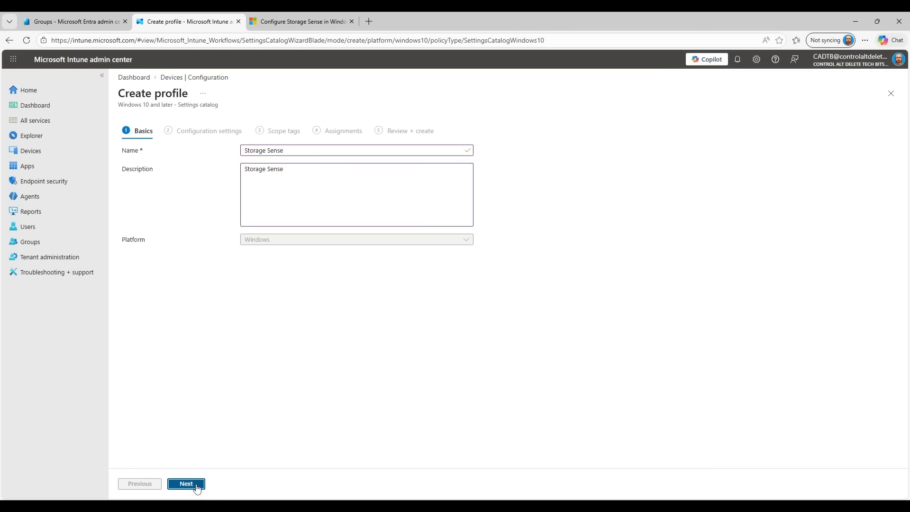
pyautogui.click(144, 264)
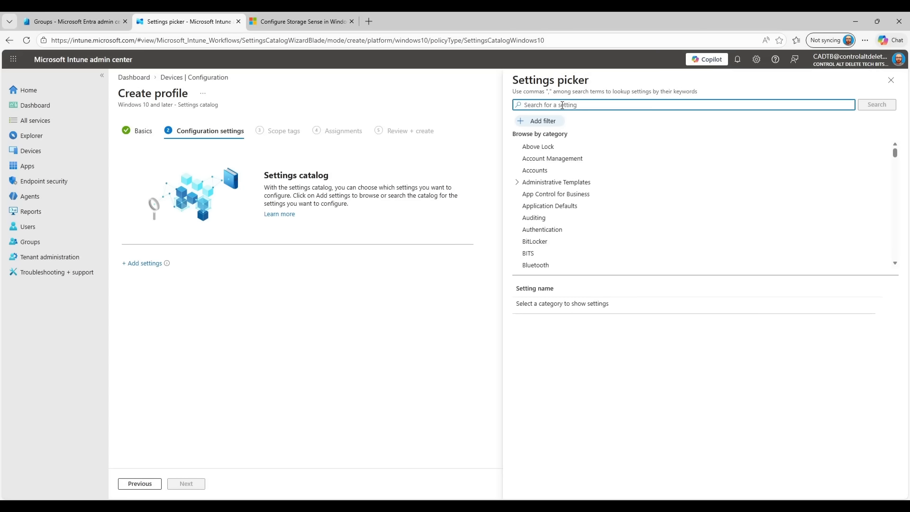
# Search 'Storage Sense', add Allow Storage Sense Global set to Allow, plus Temporary Files Cleanup
pyautogui.write('Storage Sense')
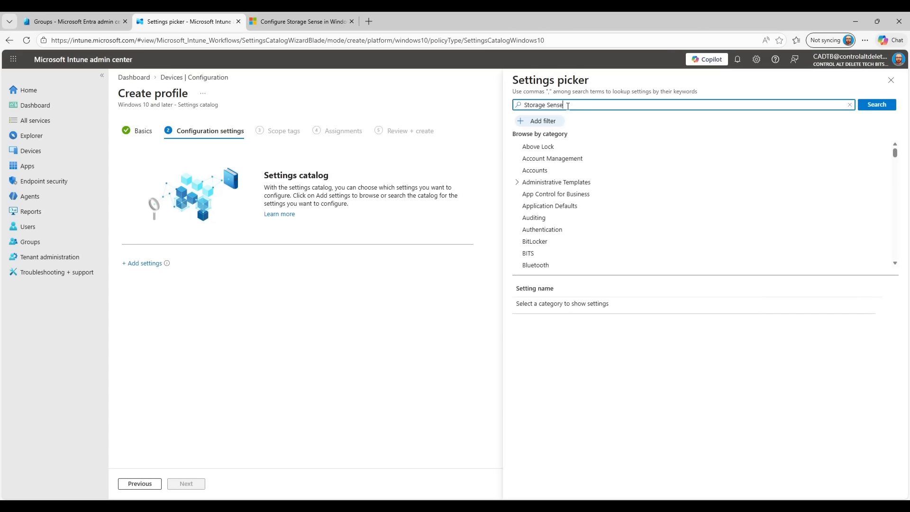
pyautogui.click(877, 107)
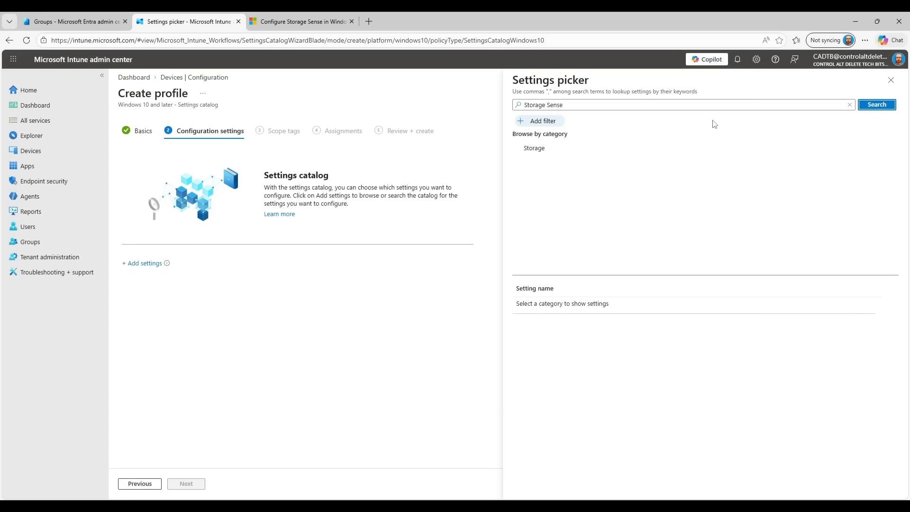
pyautogui.click(534, 152)
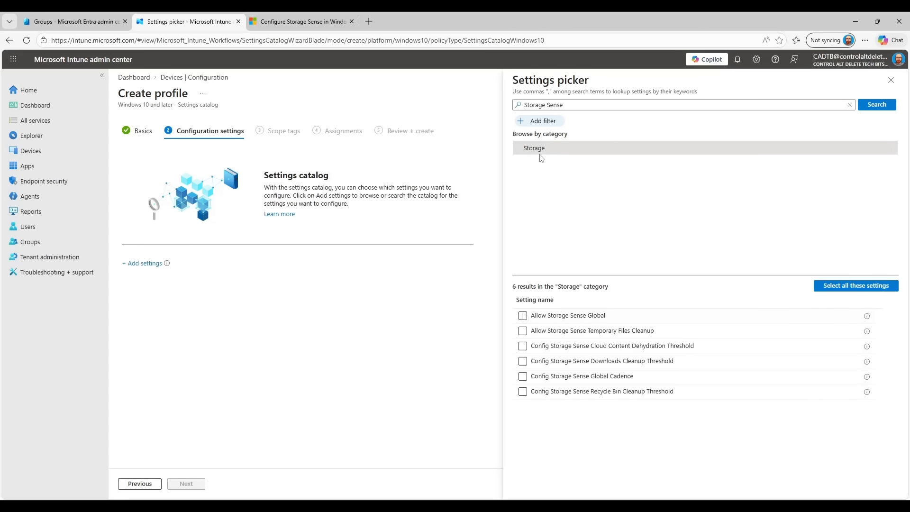
pyautogui.click(523, 317)
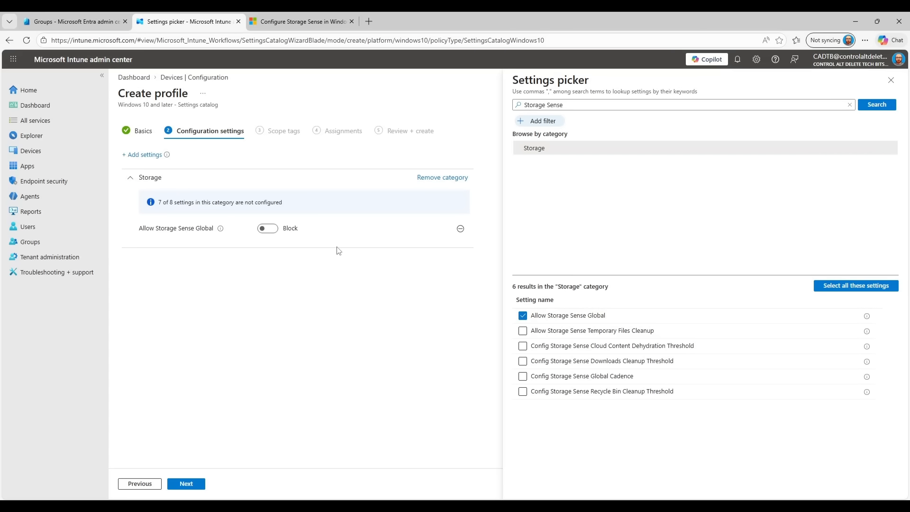
pyautogui.click(271, 229)
pyautogui.click(524, 332)
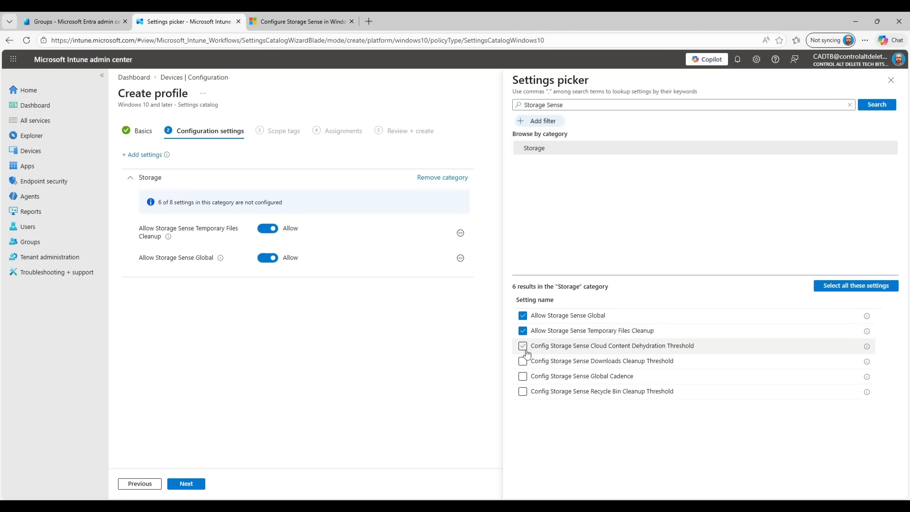
# Add Cloud Content Dehydration threshold 31, Downloads Cleanup threshold, Global Cadence and Recycle Bin threshold
pyautogui.click(524, 346)
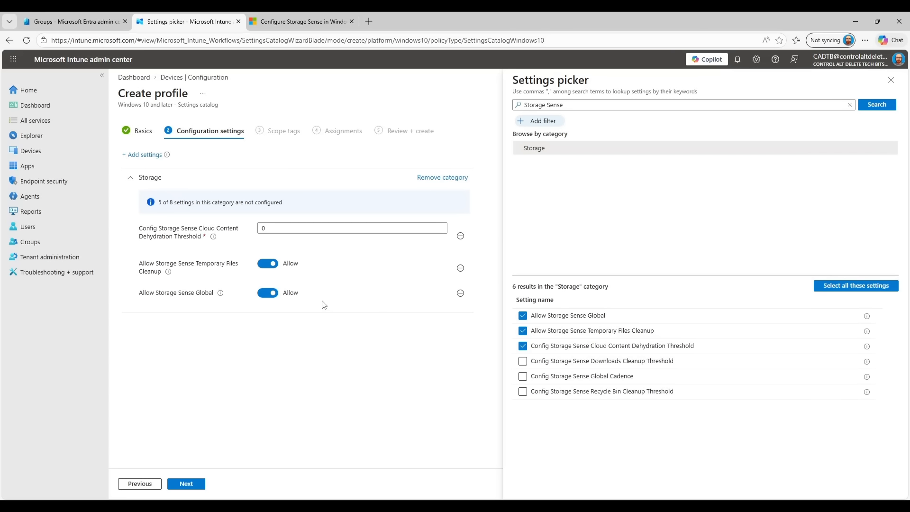
pyautogui.click(225, 231)
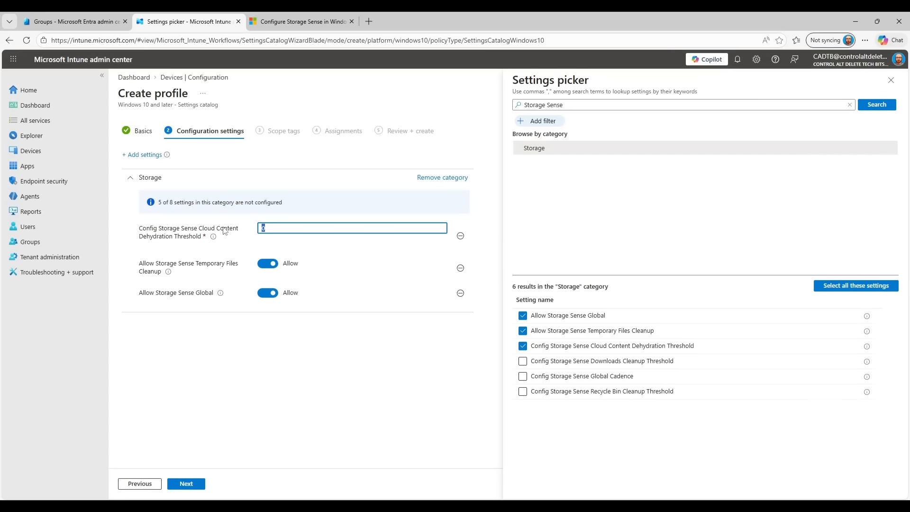
pyautogui.write('31')
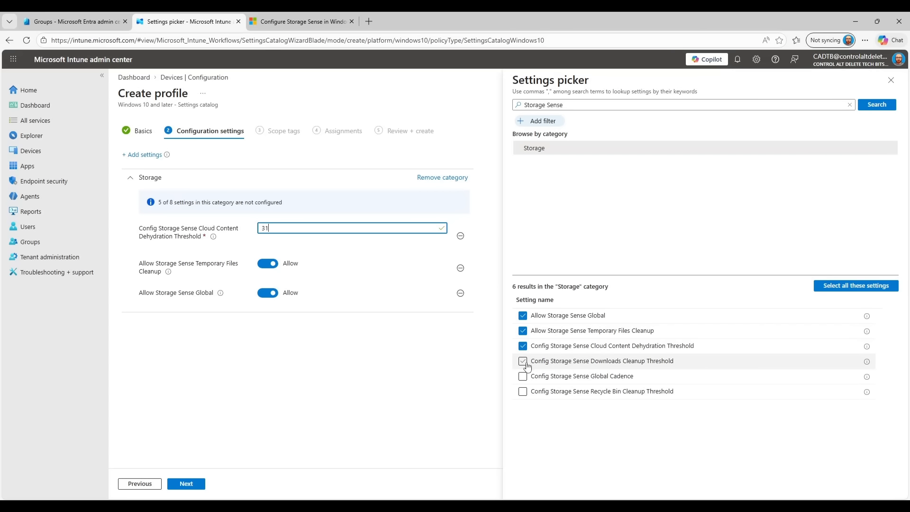
pyautogui.click(523, 361)
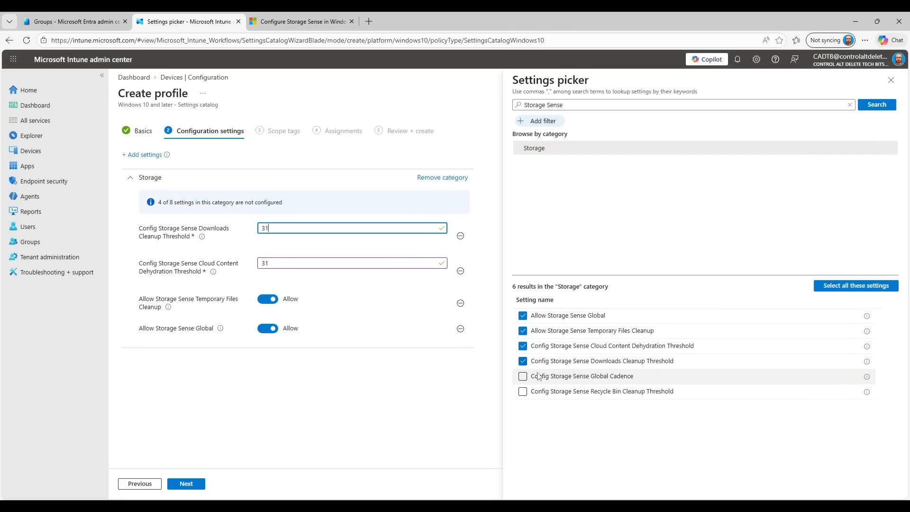
pyautogui.click(523, 377)
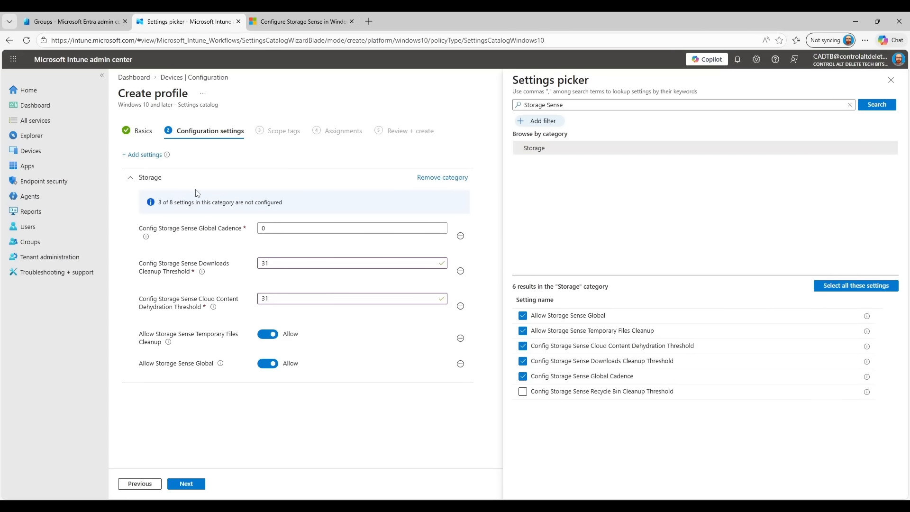
pyautogui.moveTo(148, 239)
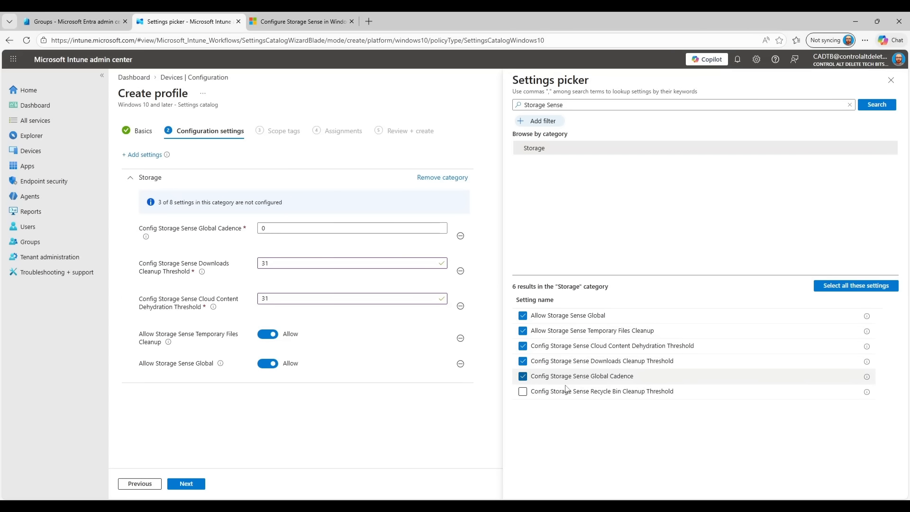
pyautogui.click(523, 392)
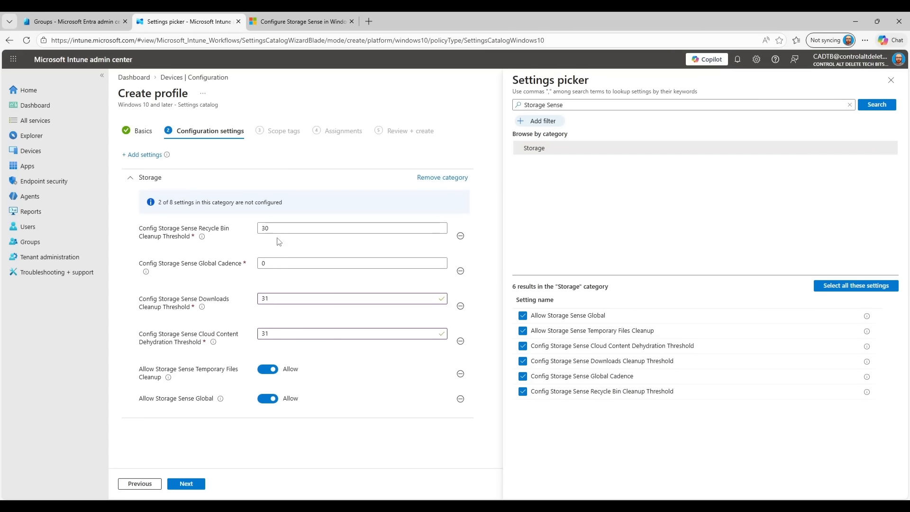
pyautogui.doubleClick(265, 228)
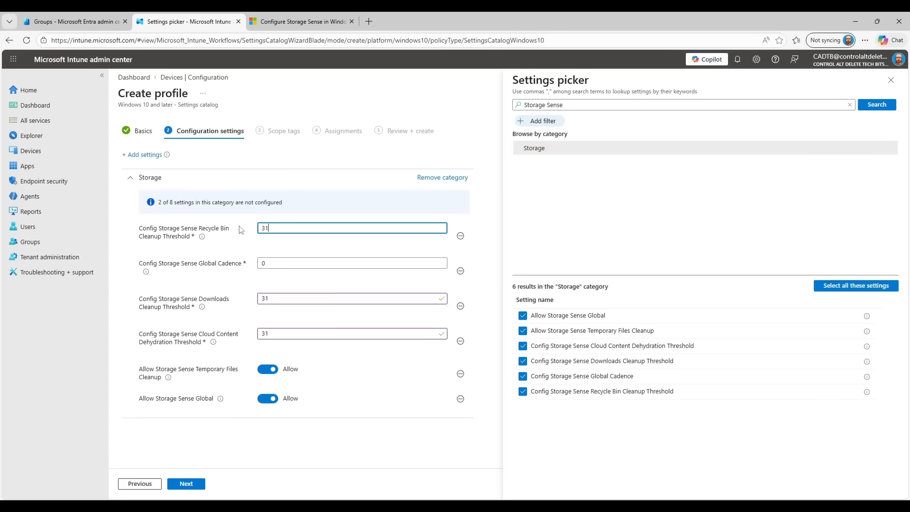
# Include the 'Storage Sense' group in assignments, then review and create the profile
pyautogui.click(197, 488)
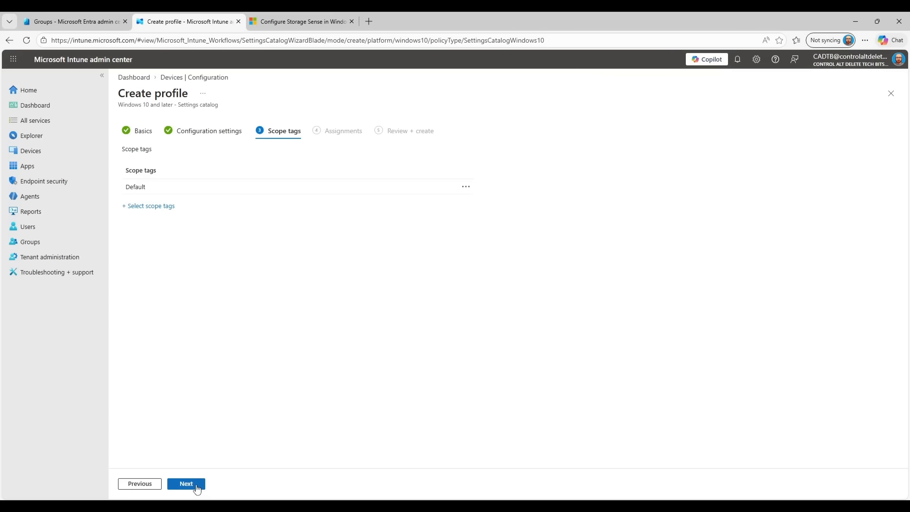
pyautogui.click(198, 488)
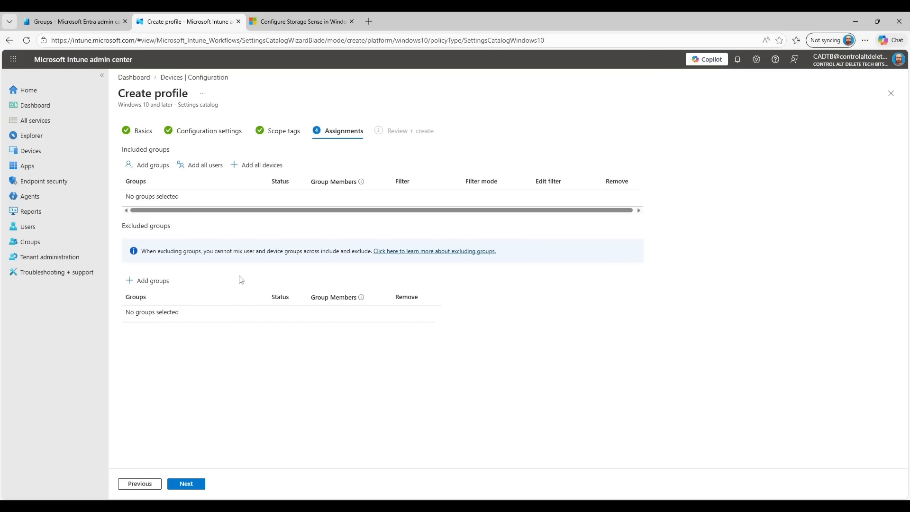
pyautogui.click(153, 165)
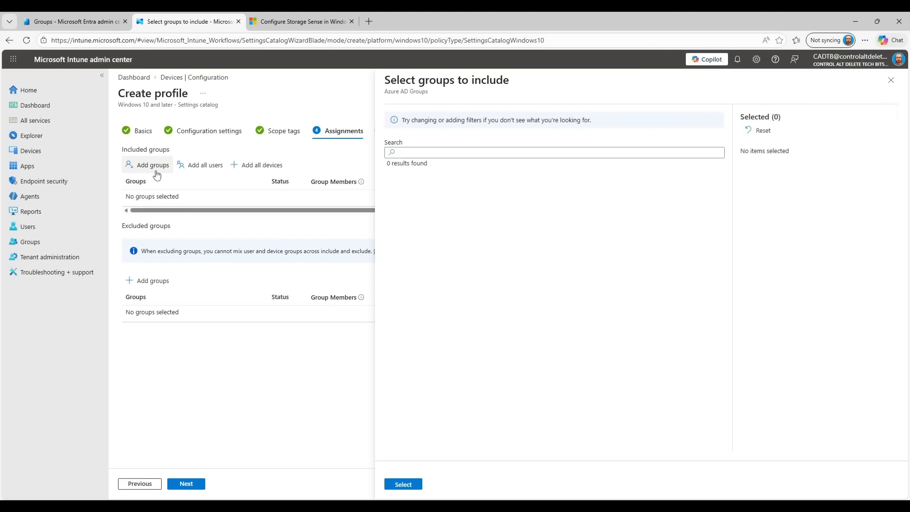
pyautogui.click(441, 153)
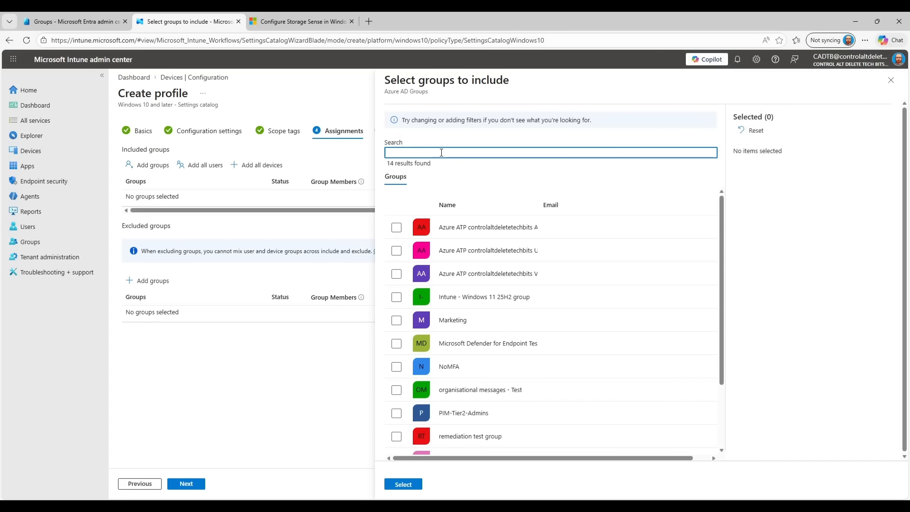
pyautogui.write('Storage Sense')
pyautogui.click(396, 229)
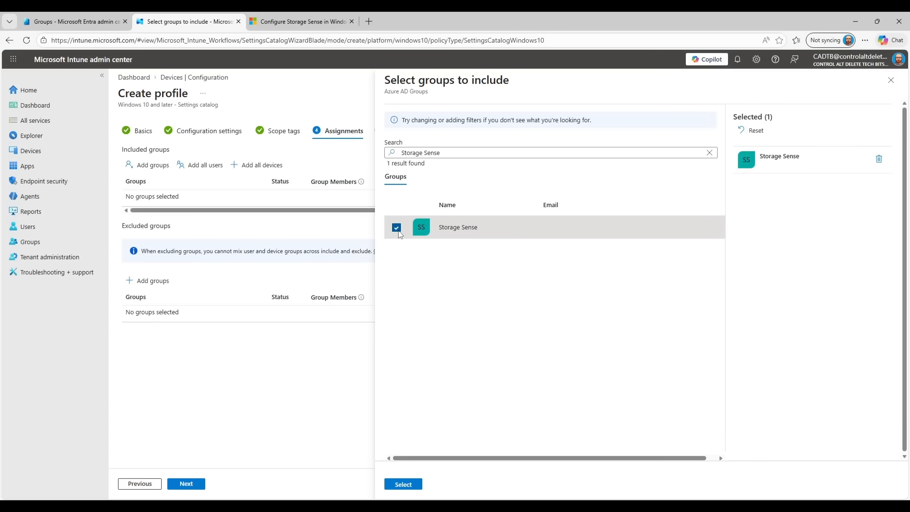
pyautogui.click(404, 484)
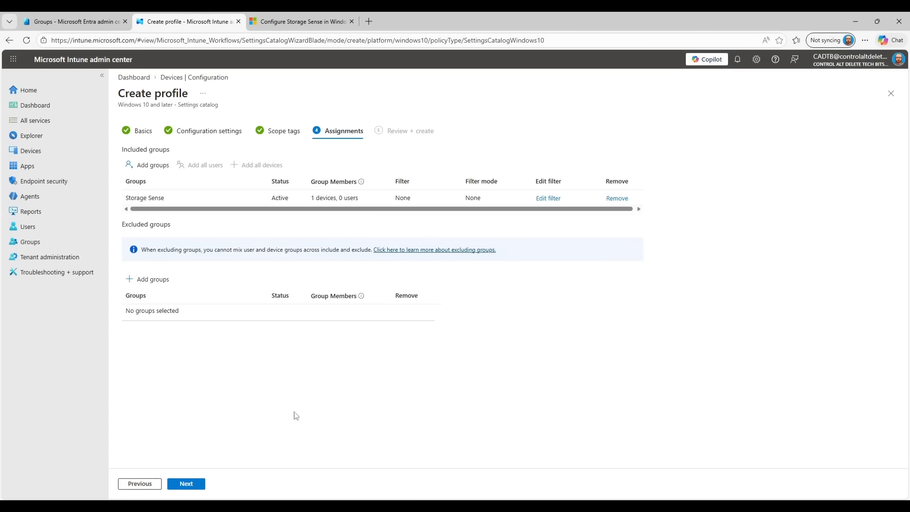
pyautogui.click(194, 484)
pyautogui.click(194, 484)
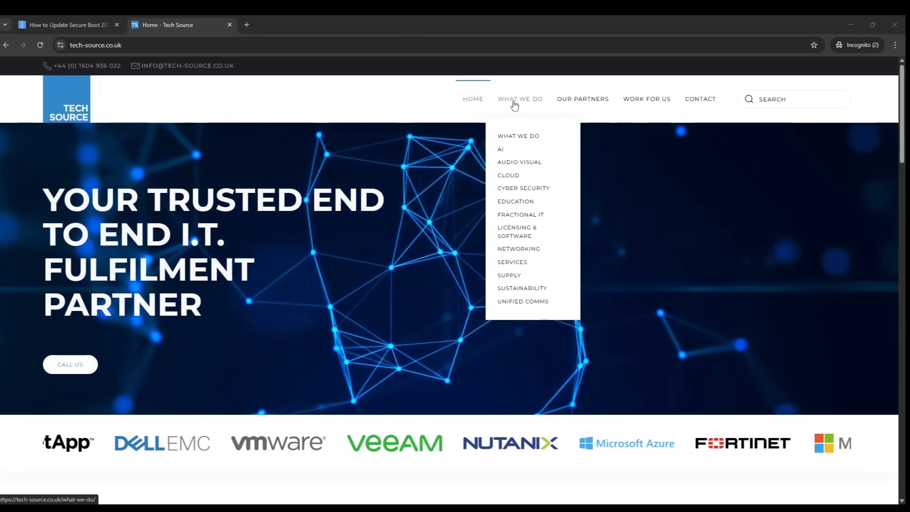
# Browse from WHAT WE DO to the Tech Source CYBER SECURITY page and scroll through it
pyautogui.click(514, 105)
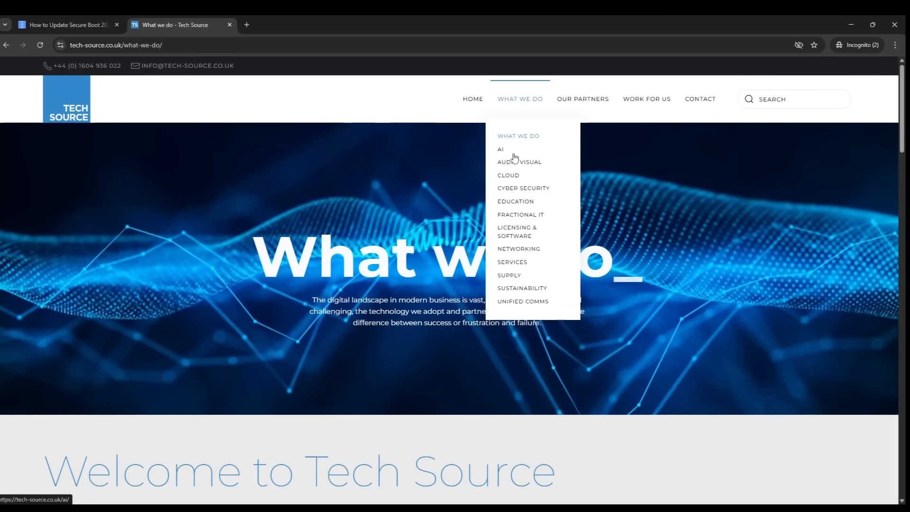
pyautogui.click(521, 190)
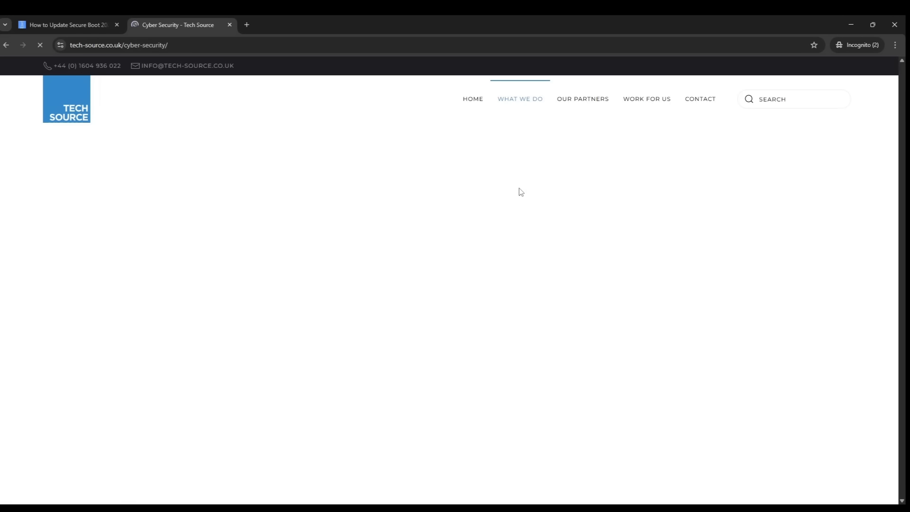
pyautogui.scroll(-3, 520, 192)
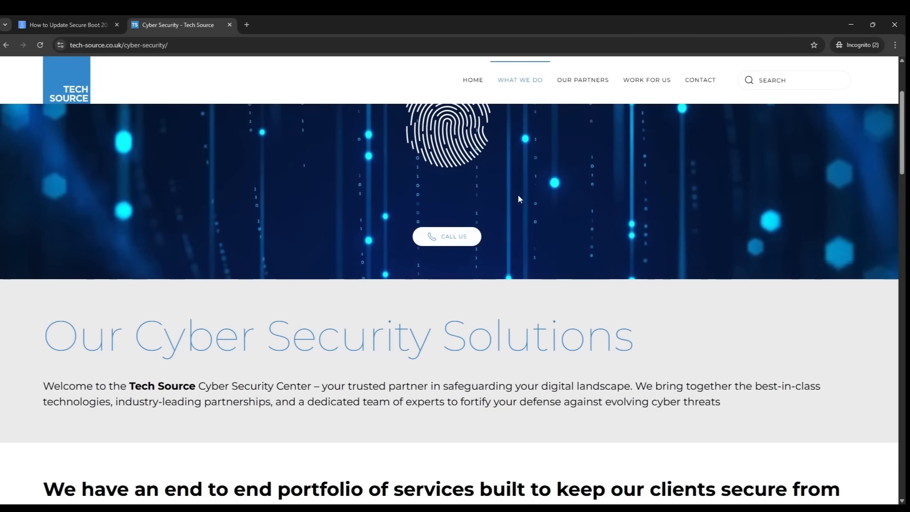
pyautogui.scroll(-4, 519, 195)
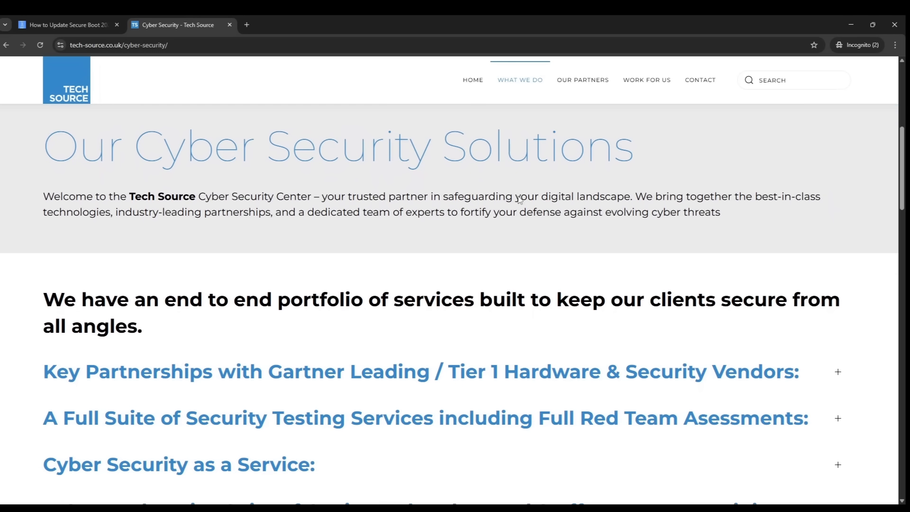
# Open OUR PARTNERS and scroll through all the partner logos
pyautogui.click(567, 81)
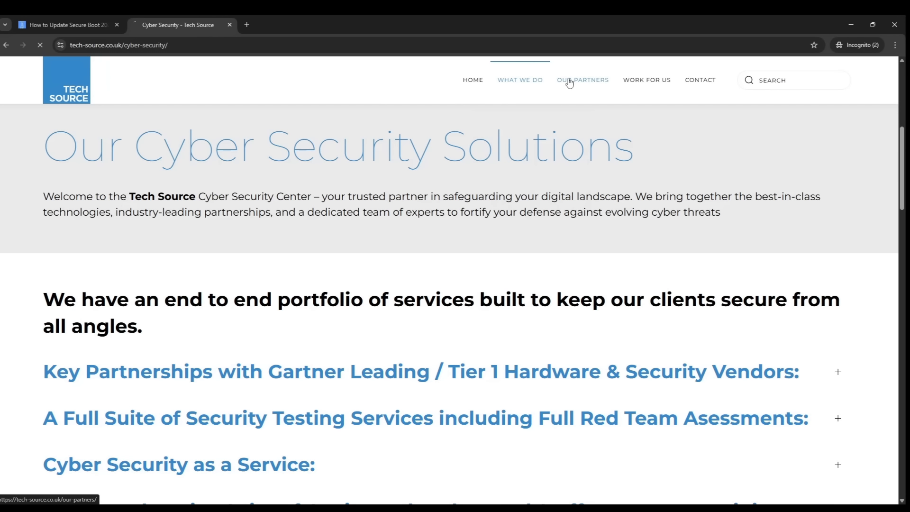
pyautogui.scroll(-2, 482, 164)
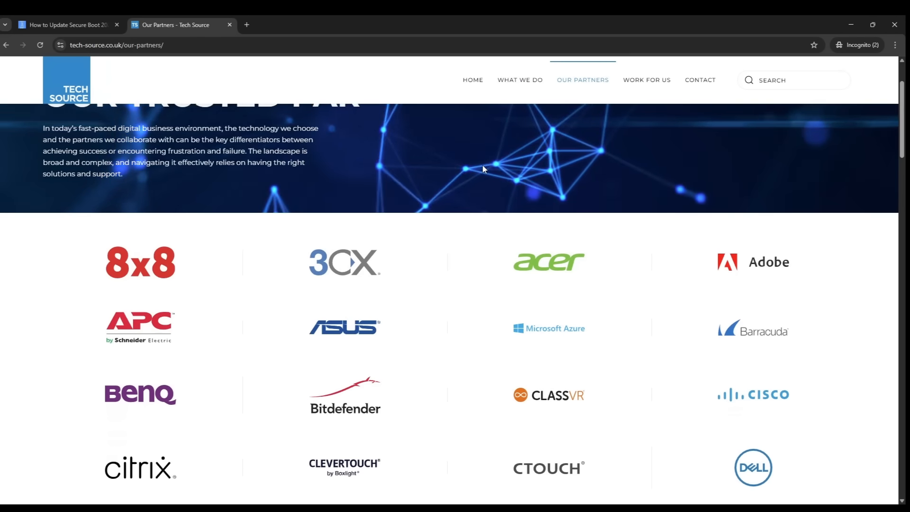
pyautogui.scroll(-4, 483, 169)
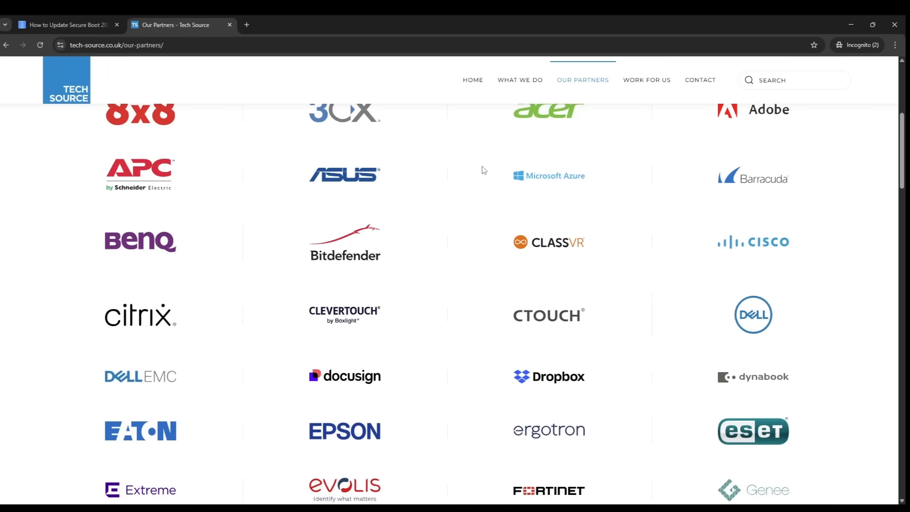
pyautogui.scroll(-3, 484, 169)
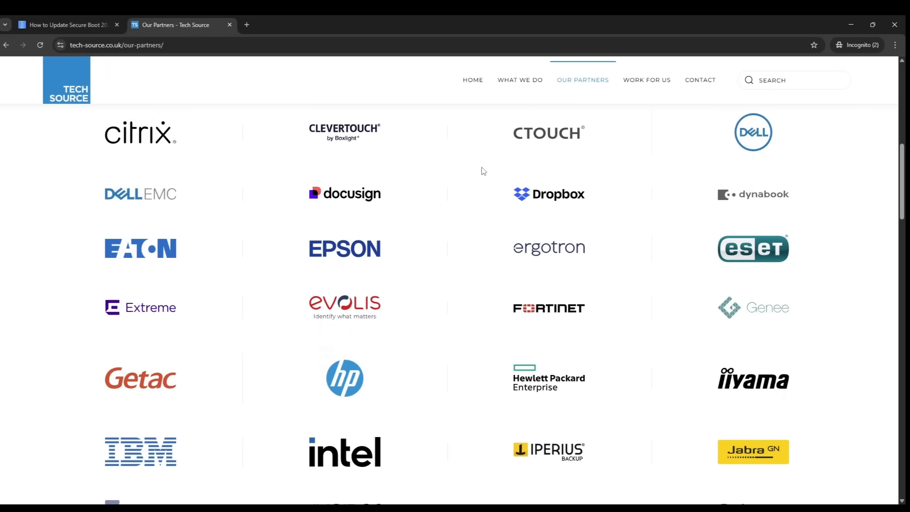
pyautogui.scroll(-4, 483, 171)
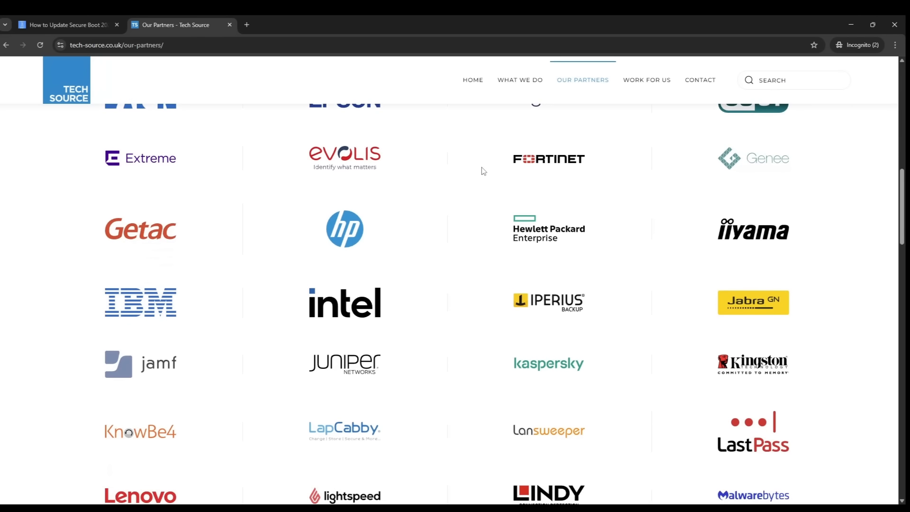
pyautogui.scroll(-3, 483, 171)
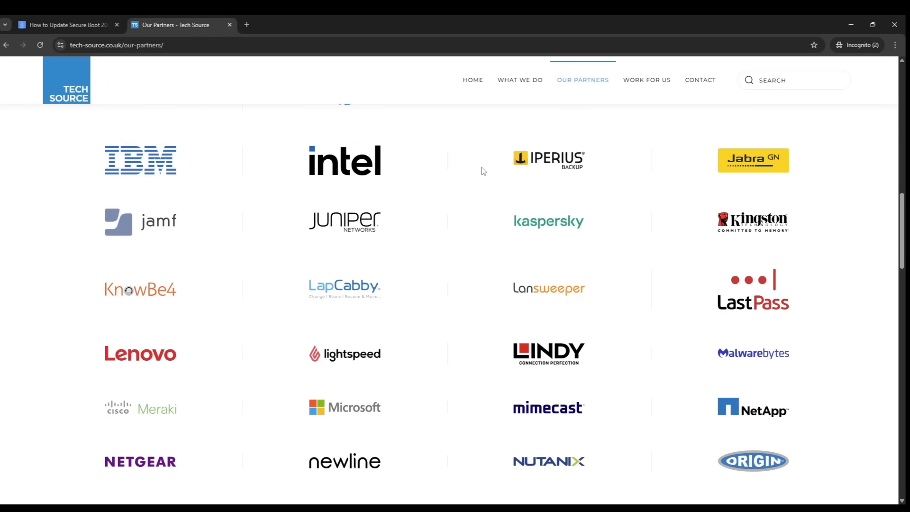
pyautogui.scroll(-4, 483, 170)
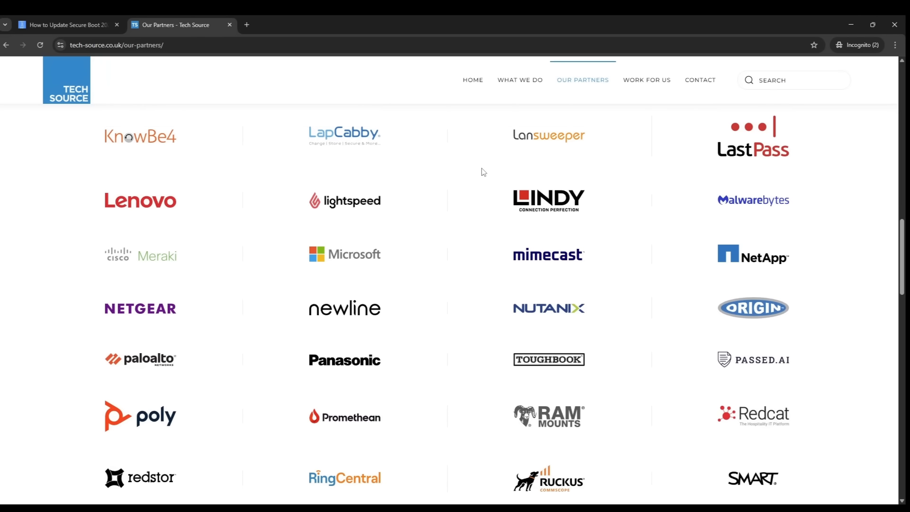
pyautogui.scroll(-3, 483, 171)
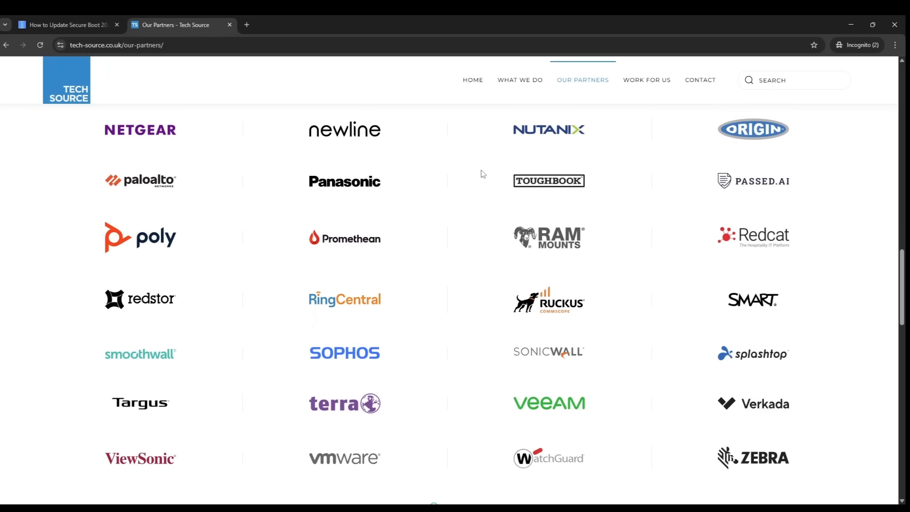
pyautogui.scroll(-3, 483, 174)
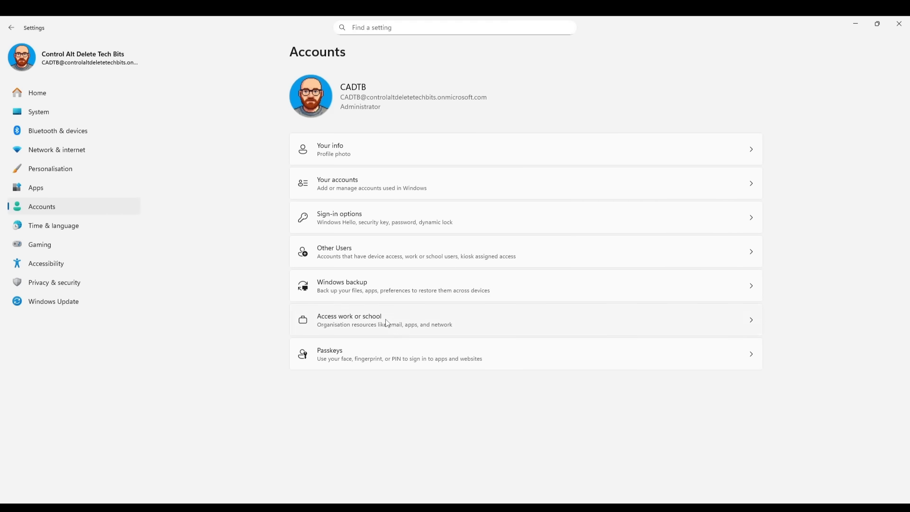
# Open Access work or school, show the connected account's Info, and Sync the device
pyautogui.click(389, 324)
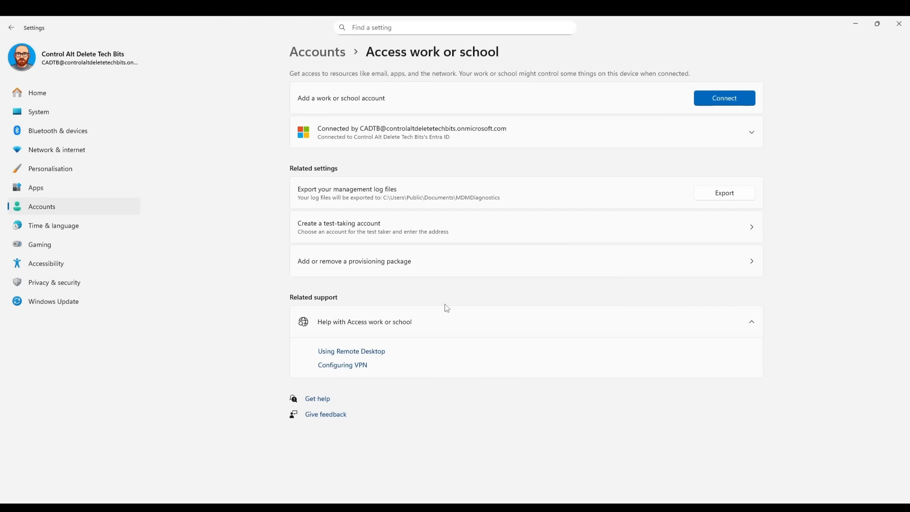
pyautogui.click(754, 133)
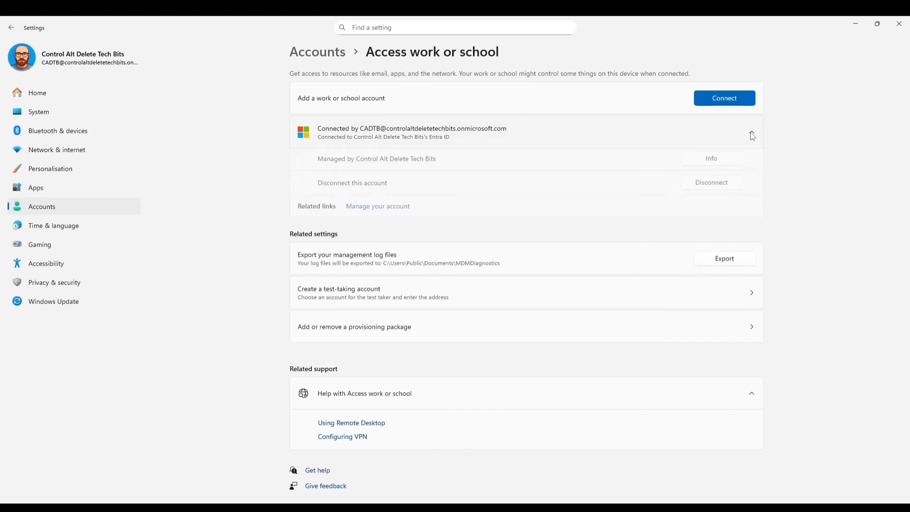
pyautogui.click(725, 165)
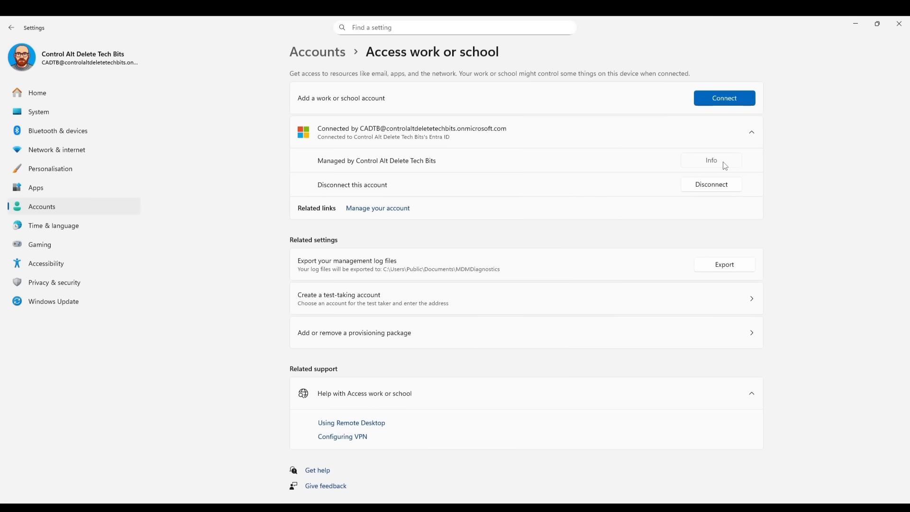
pyautogui.scroll(-3, 391, 382)
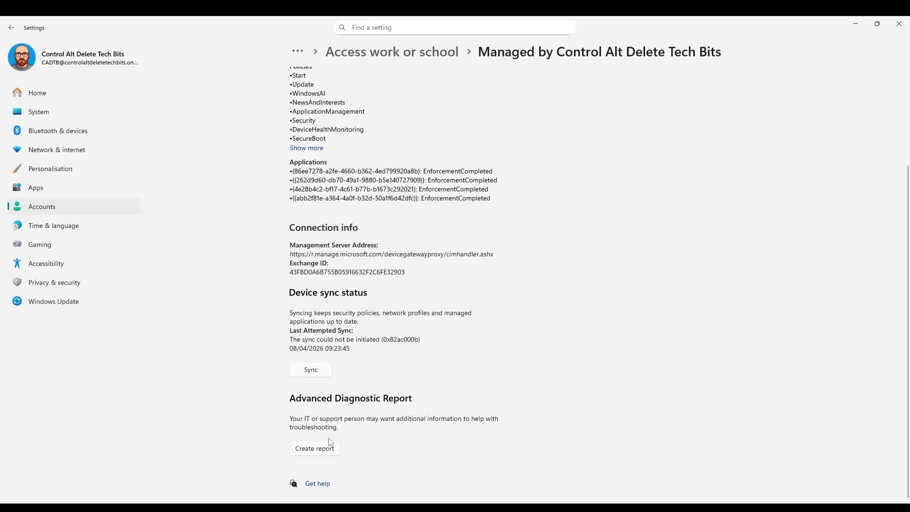
pyautogui.click(321, 370)
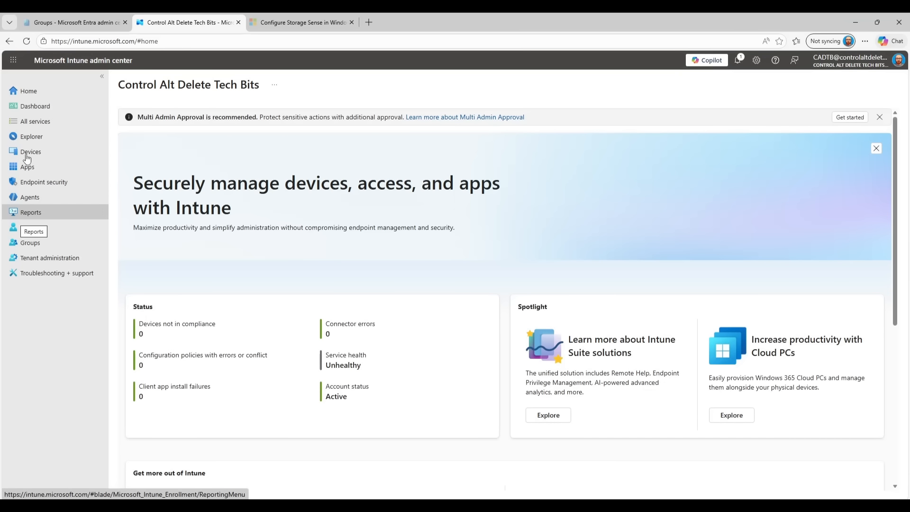
# Find device CADTB03 under All devices and confirm a sync request for it
pyautogui.click(27, 155)
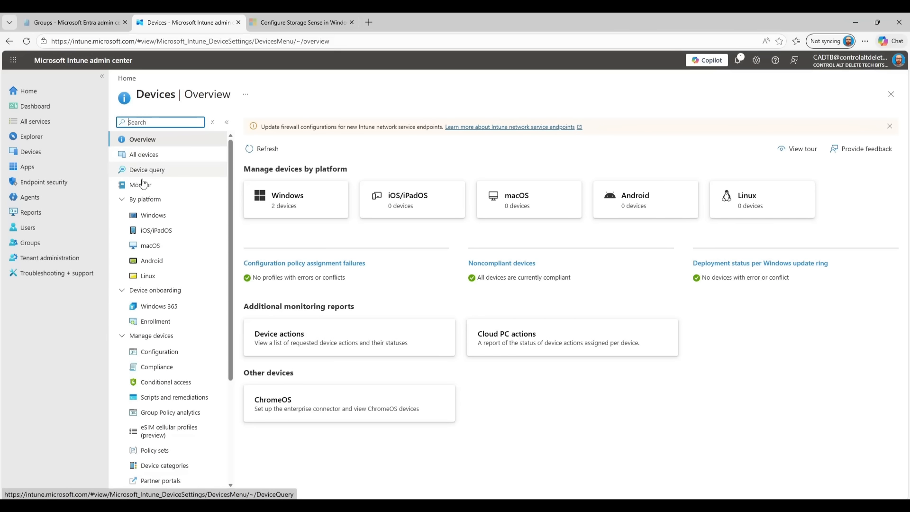
pyautogui.click(143, 156)
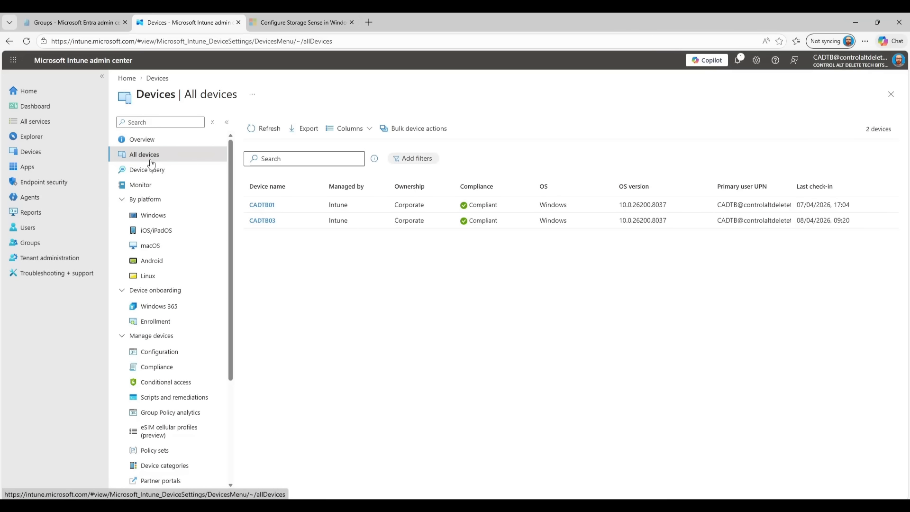
pyautogui.click(265, 221)
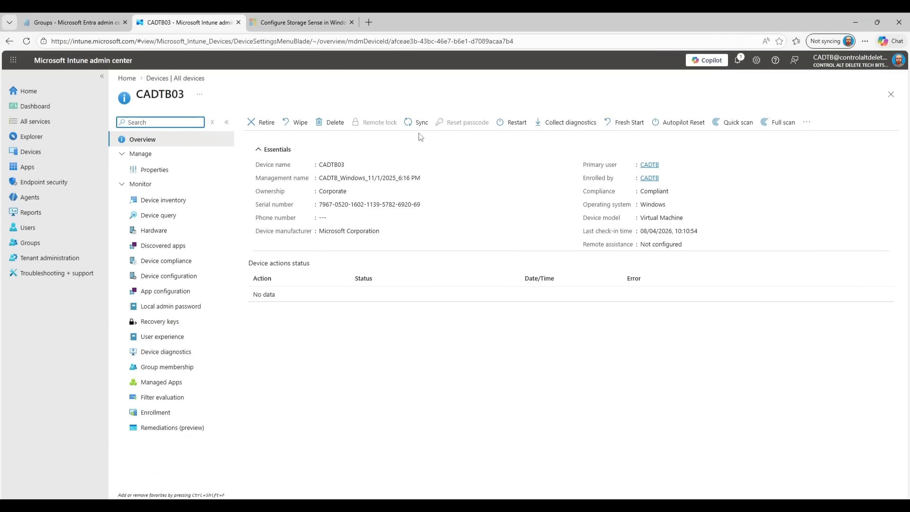
pyautogui.click(418, 126)
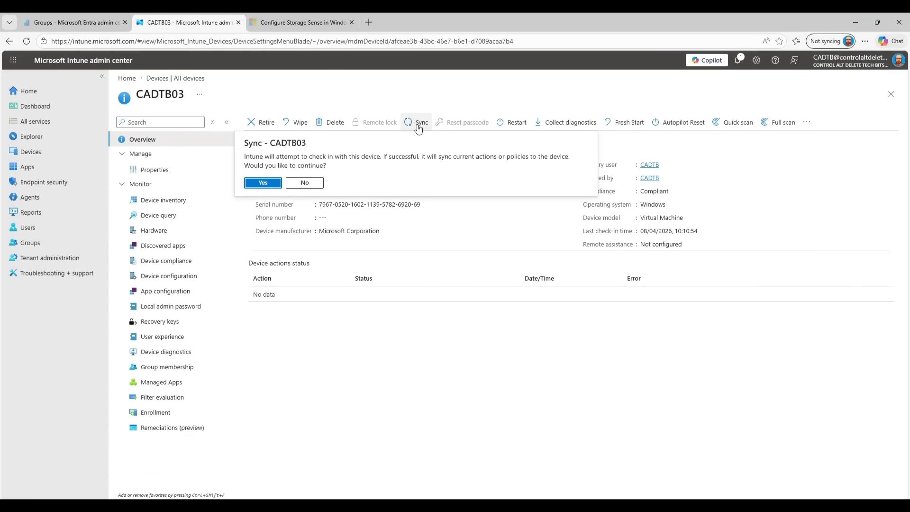
pyautogui.click(264, 183)
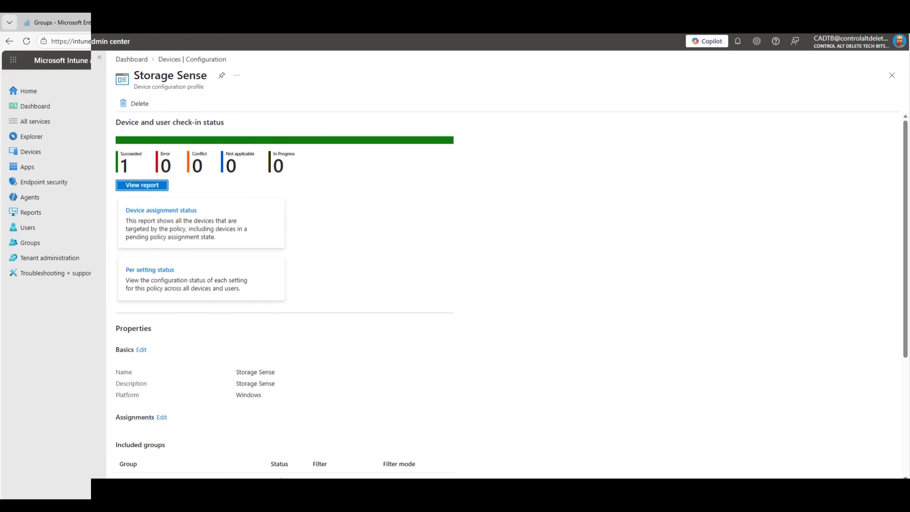